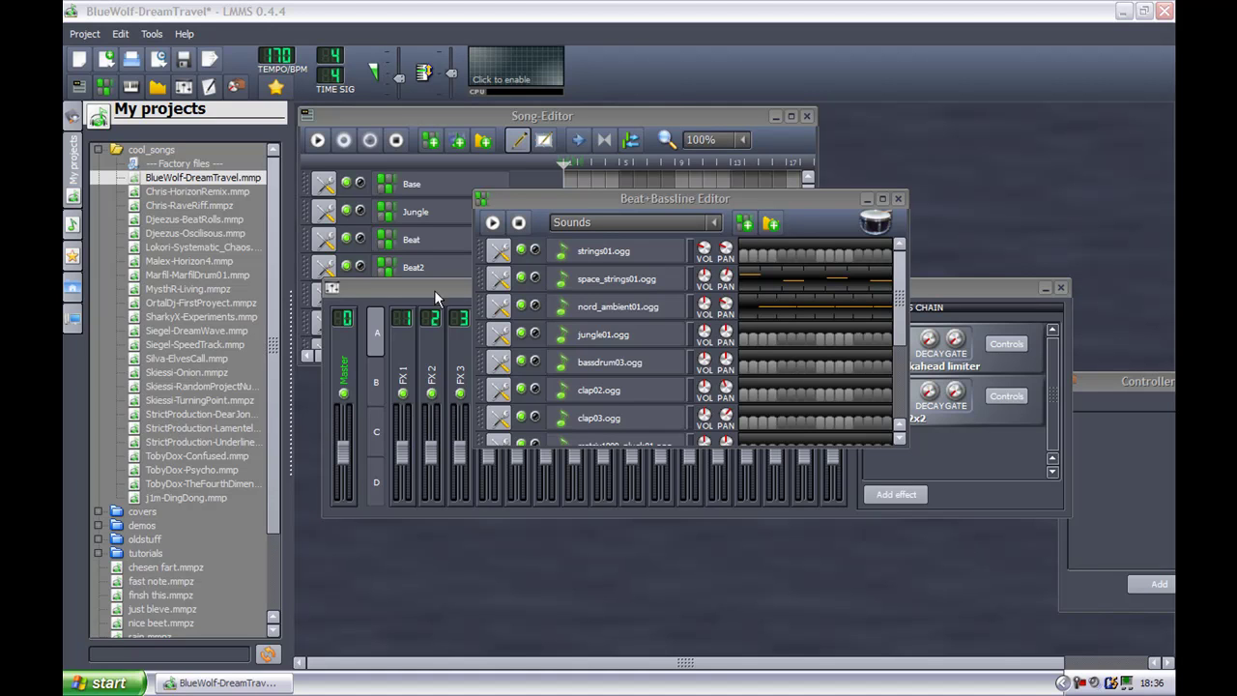
# - Raise the FX-Mixer, then maximize the Song-Editor to show the full BlueWolf-DreamTravel arrangement
pyautogui.moveTo(435, 291)
pyautogui.mouseDown()
pyautogui.moveTo(431, 238)
pyautogui.moveTo(418, 239)
pyautogui.mouseUp()
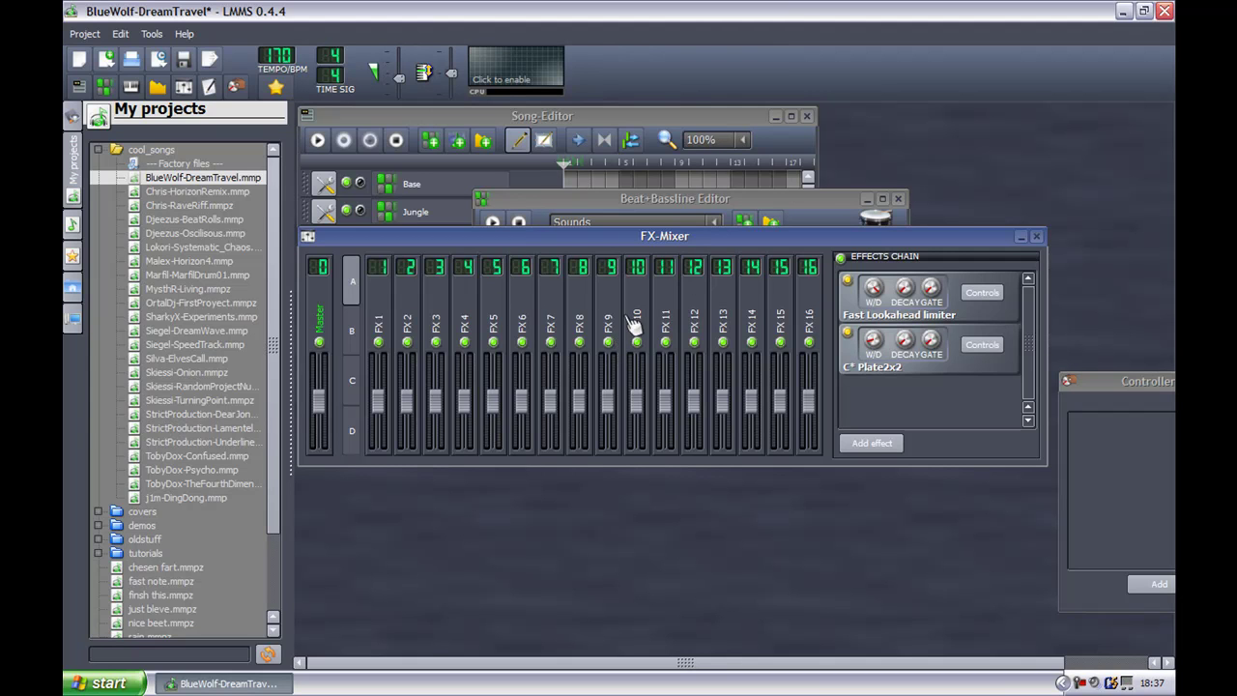
pyautogui.click(571, 115)
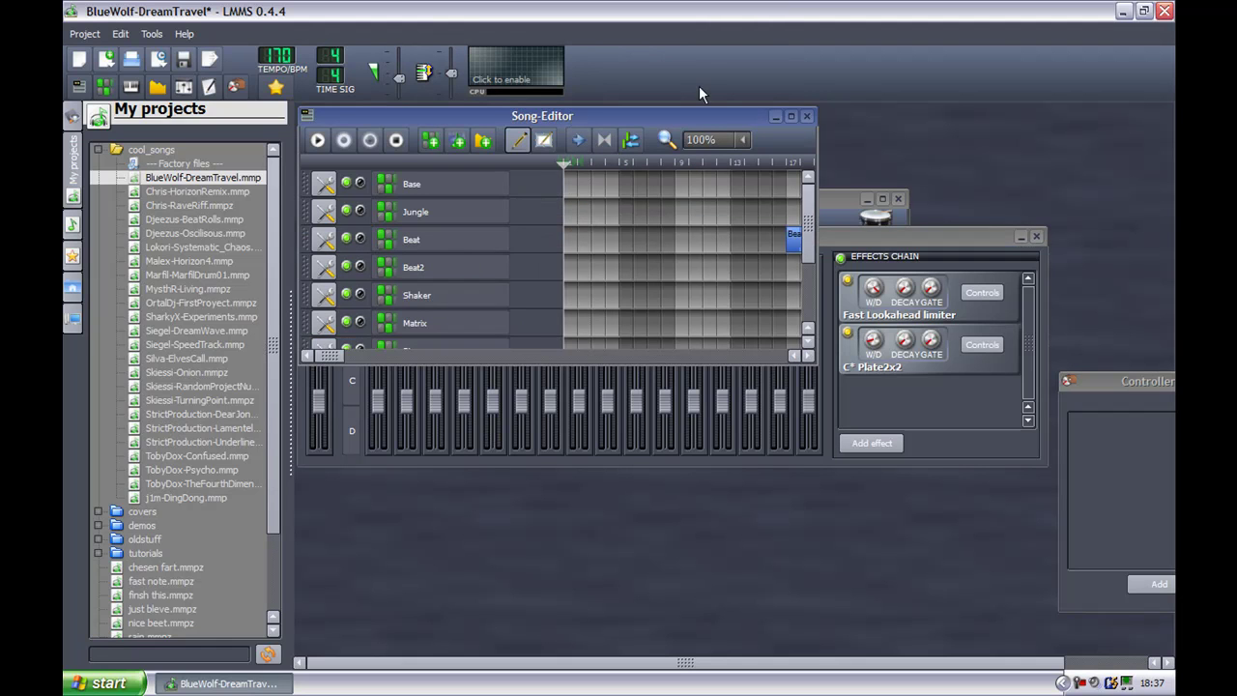
pyautogui.click(791, 115)
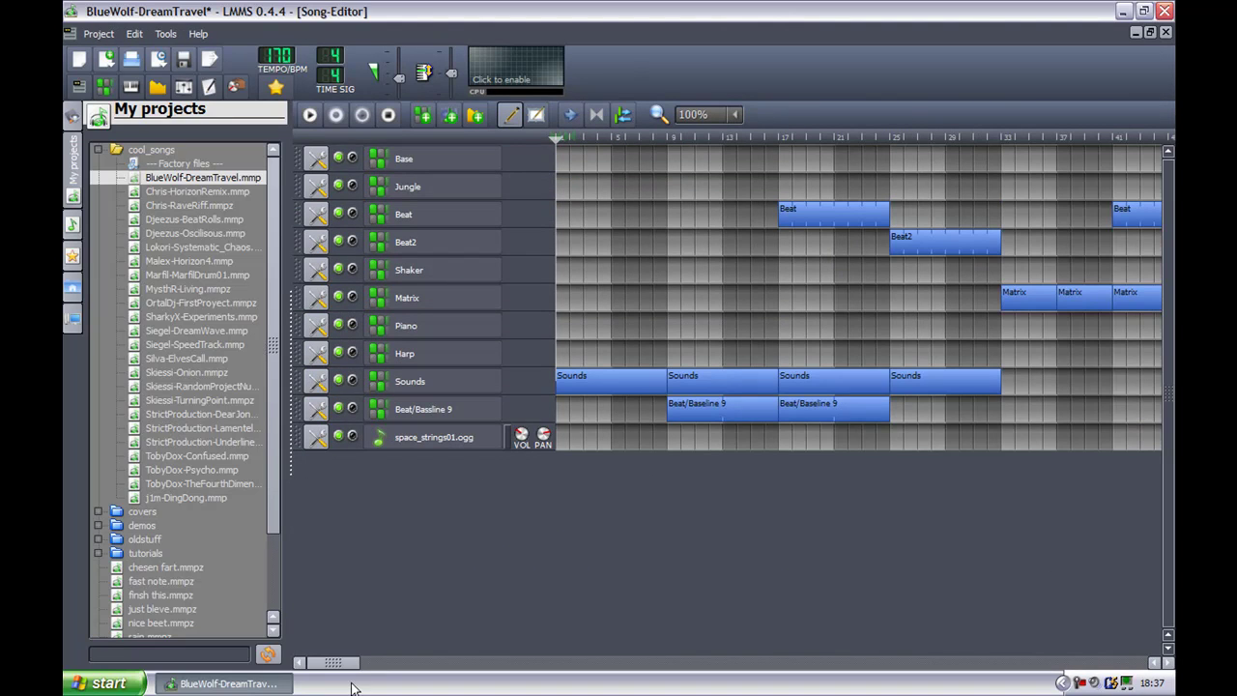
pyautogui.click(1151, 34)
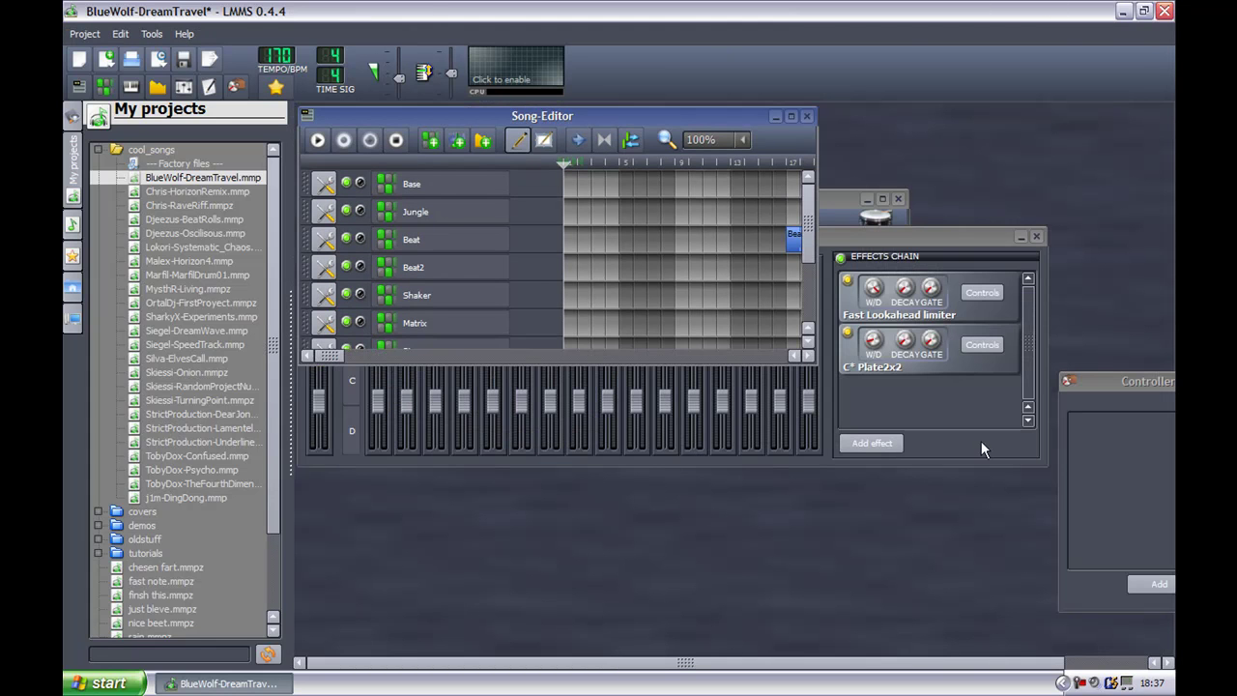
pyautogui.click(853, 261)
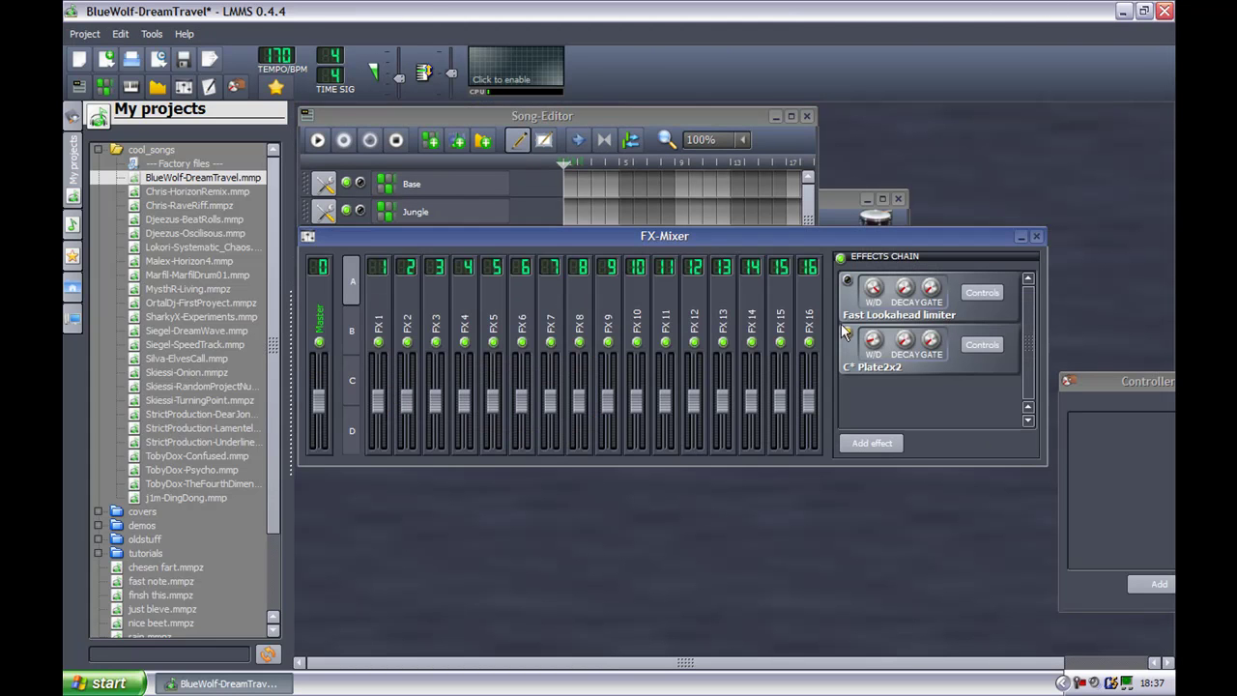
pyautogui.click(676, 120)
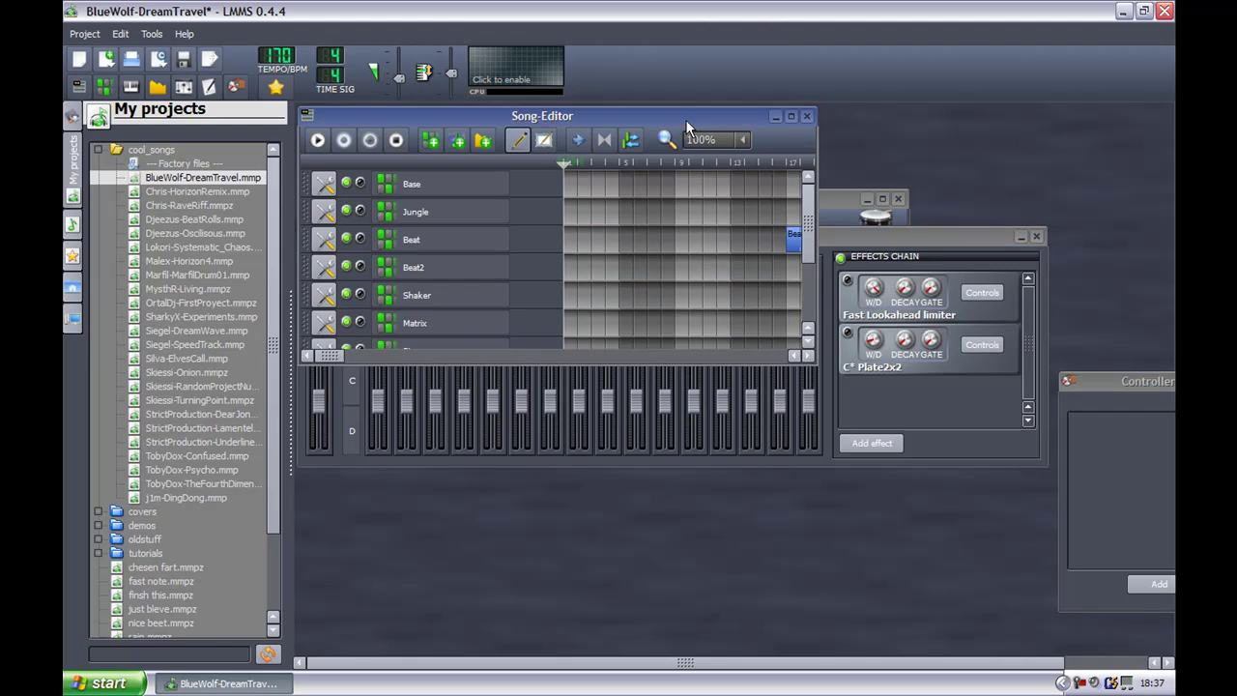
pyautogui.click(792, 116)
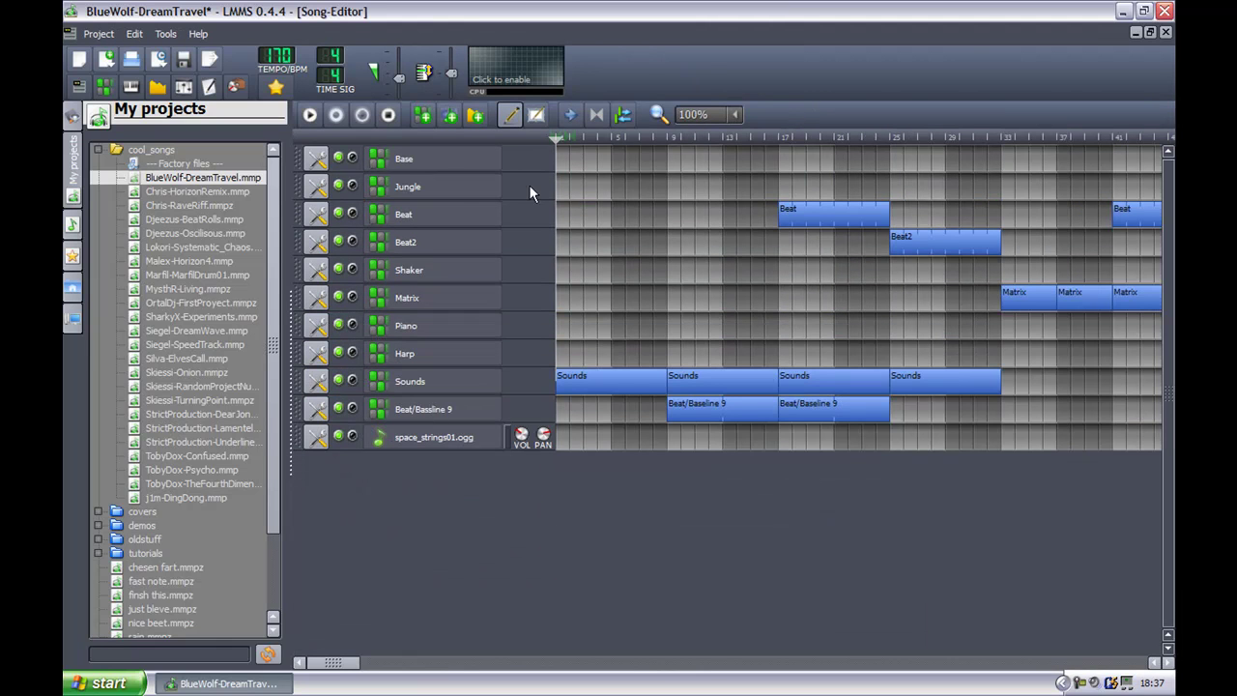
# - Play the song, enable the CPU load graph, and view the Jungle pattern's steps
pyautogui.click(309, 116)
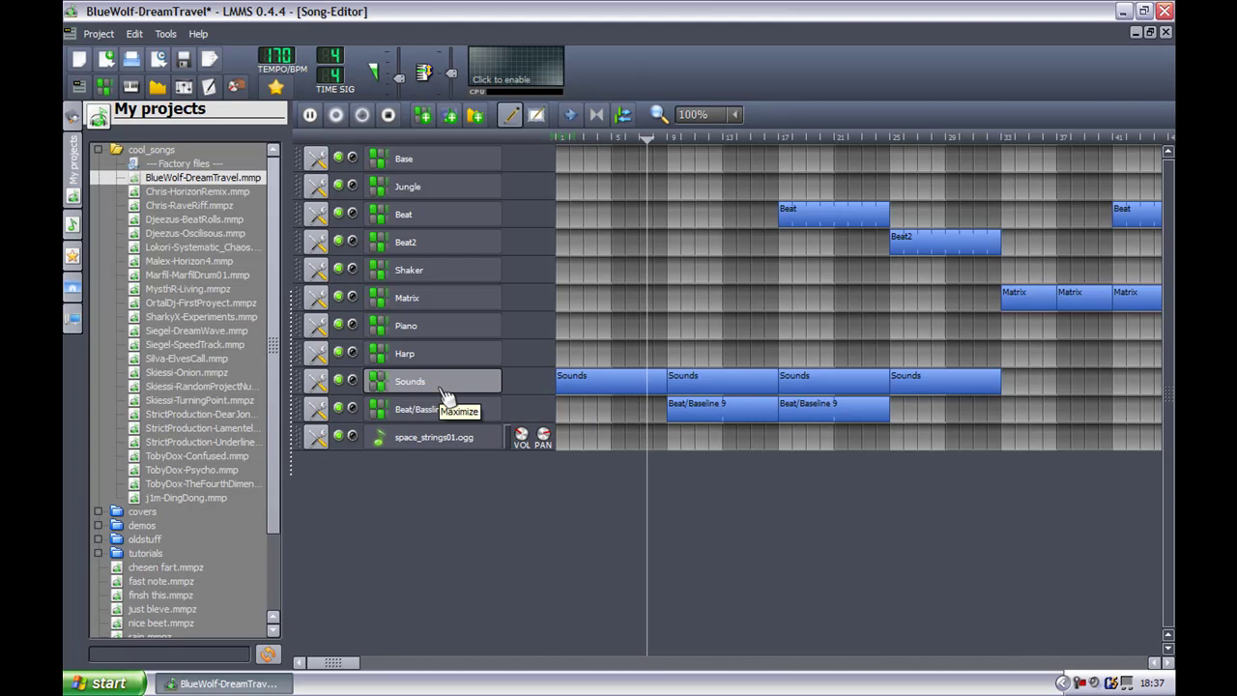
pyautogui.click(488, 77)
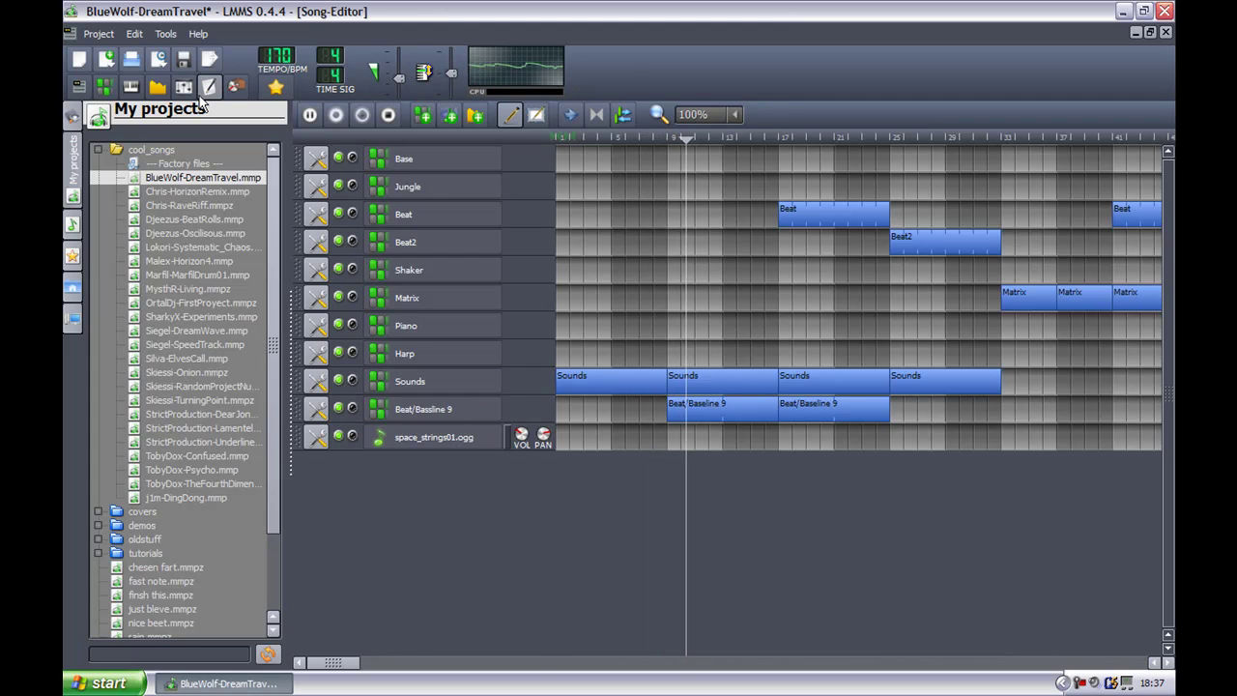
pyautogui.click(104, 86)
pyautogui.click(710, 223)
pyautogui.click(583, 263)
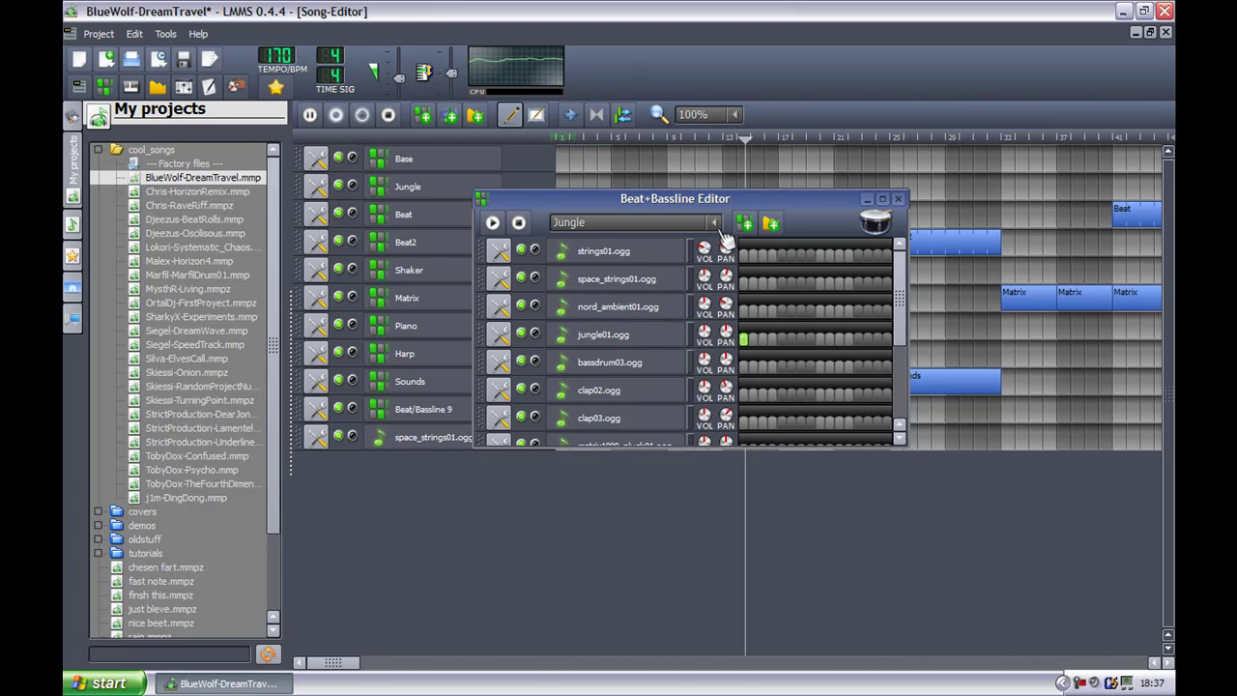
# - Browse the Beat and Beat2 patterns, then return to the song and stop playback
pyautogui.click(719, 231)
pyautogui.click(646, 288)
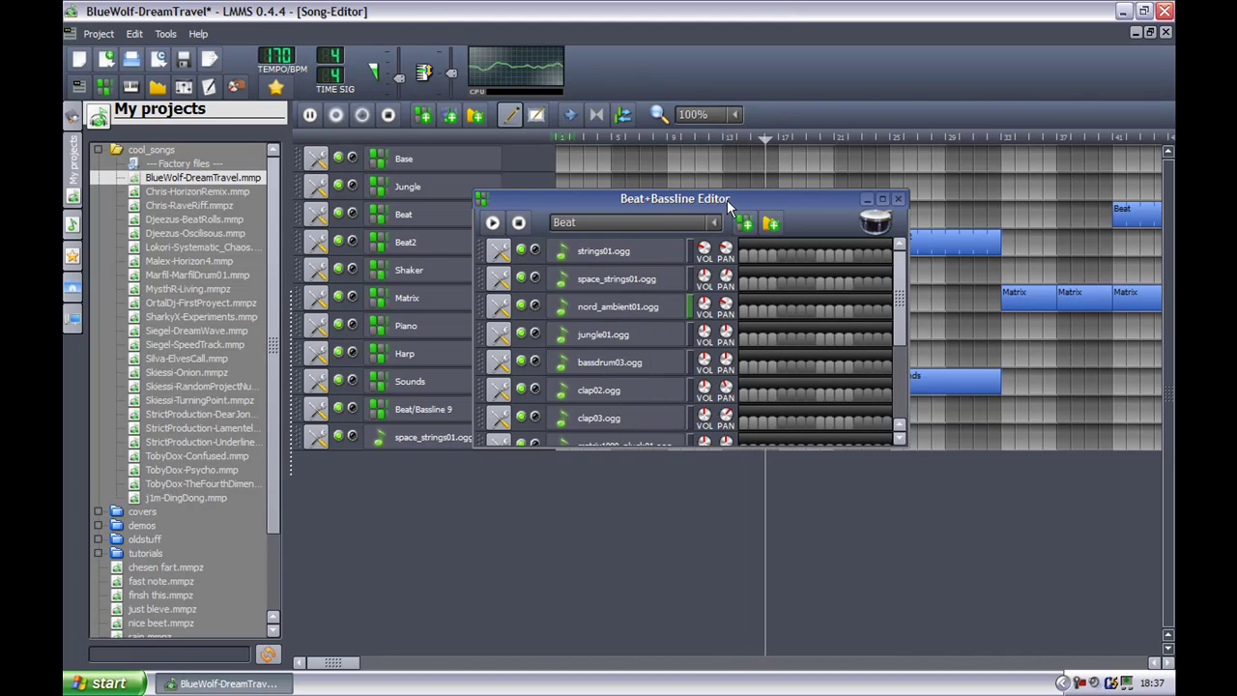
pyautogui.click(714, 222)
pyautogui.click(652, 306)
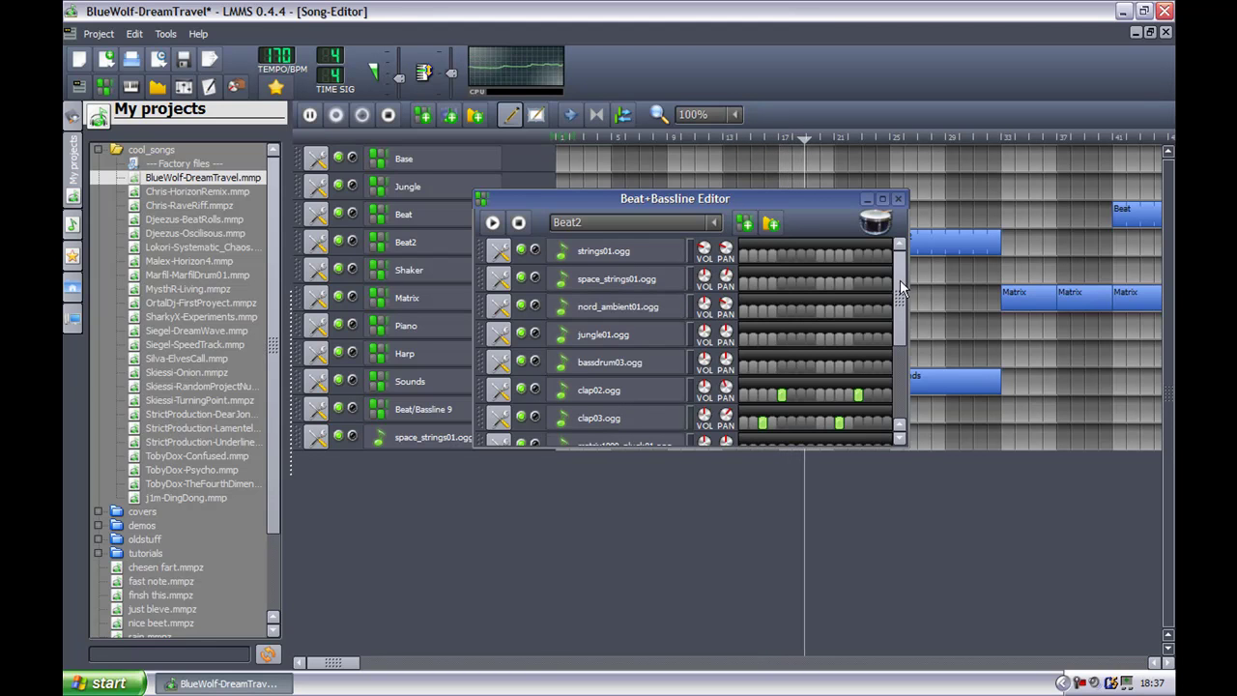
pyautogui.moveTo(901, 283); pyautogui.dragTo(902, 342)
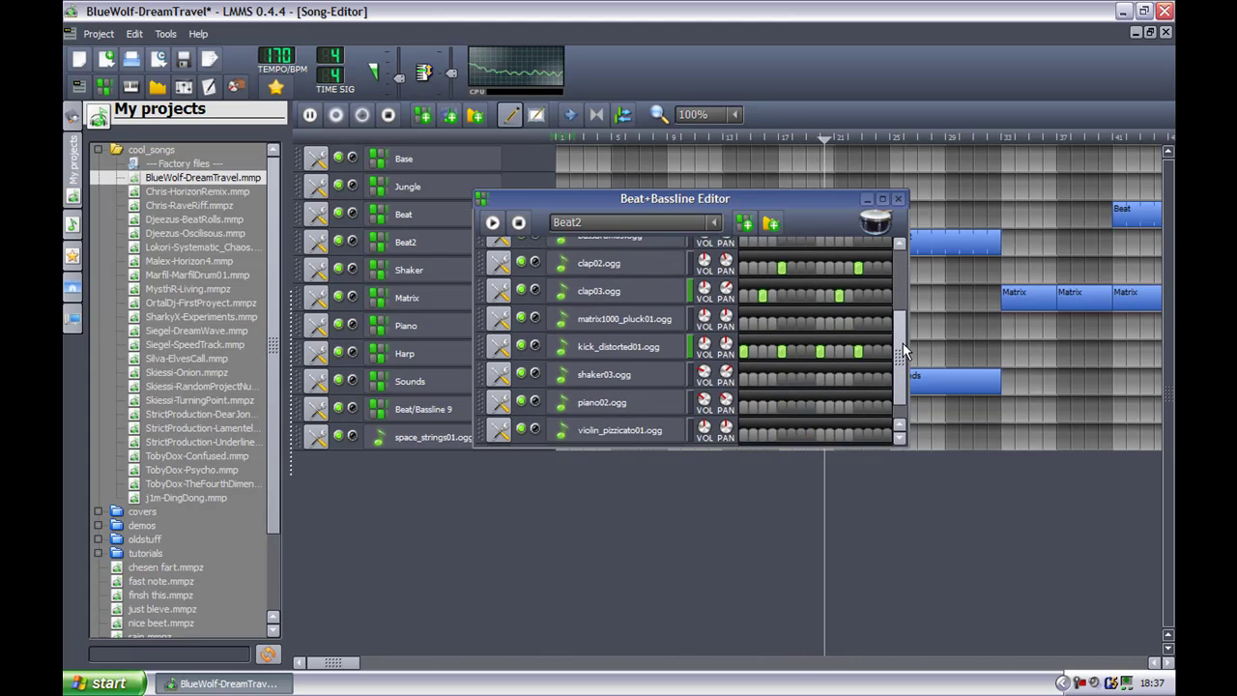
pyautogui.click(909, 322)
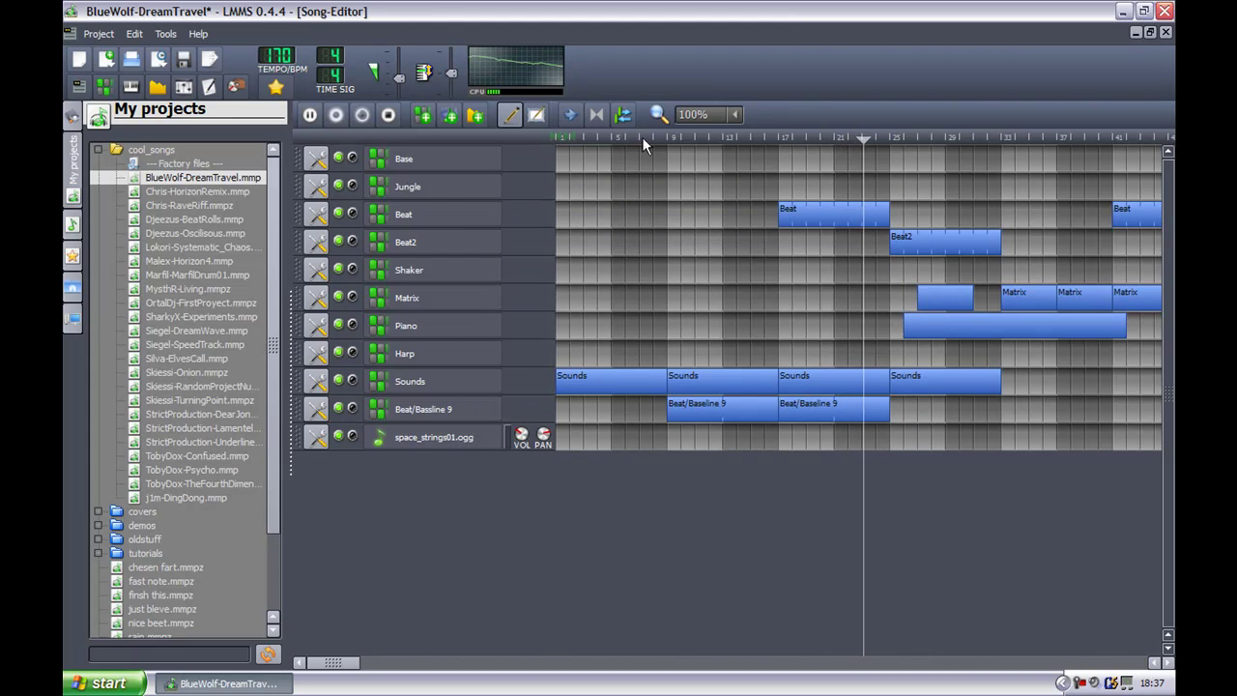
pyautogui.click(396, 118)
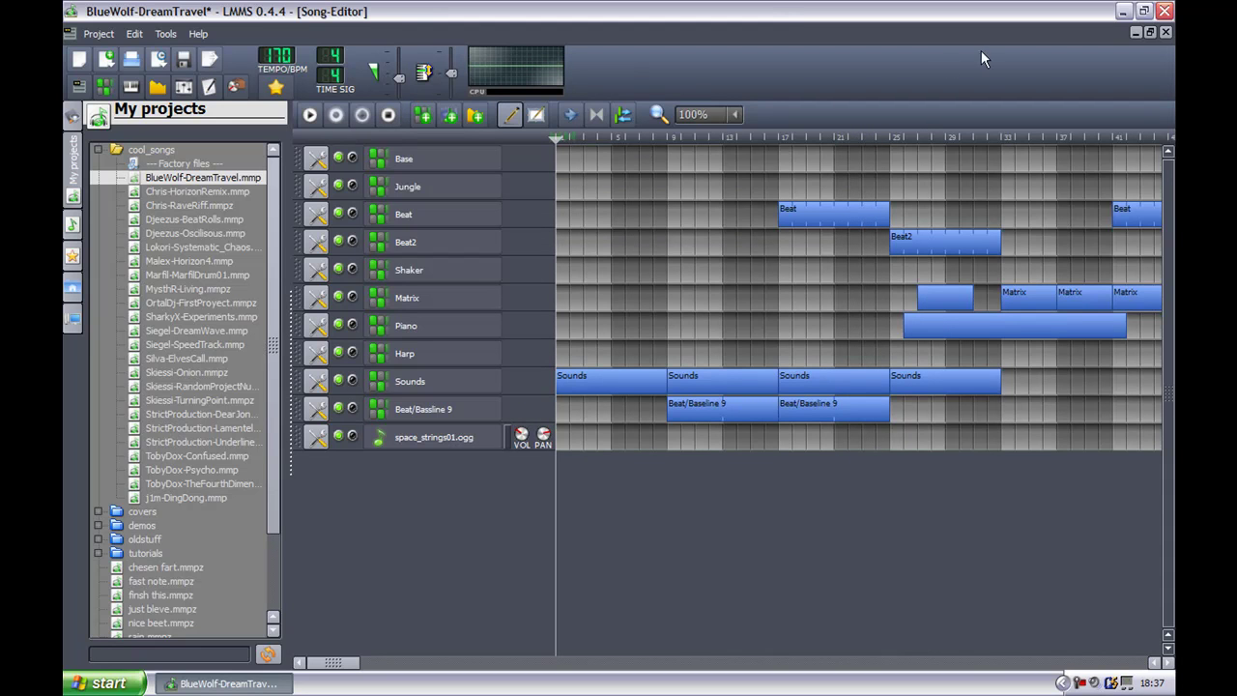
# - Restore the Song-Editor to a window, reposition the FX-Mixer, and start playback
pyautogui.click(1151, 33)
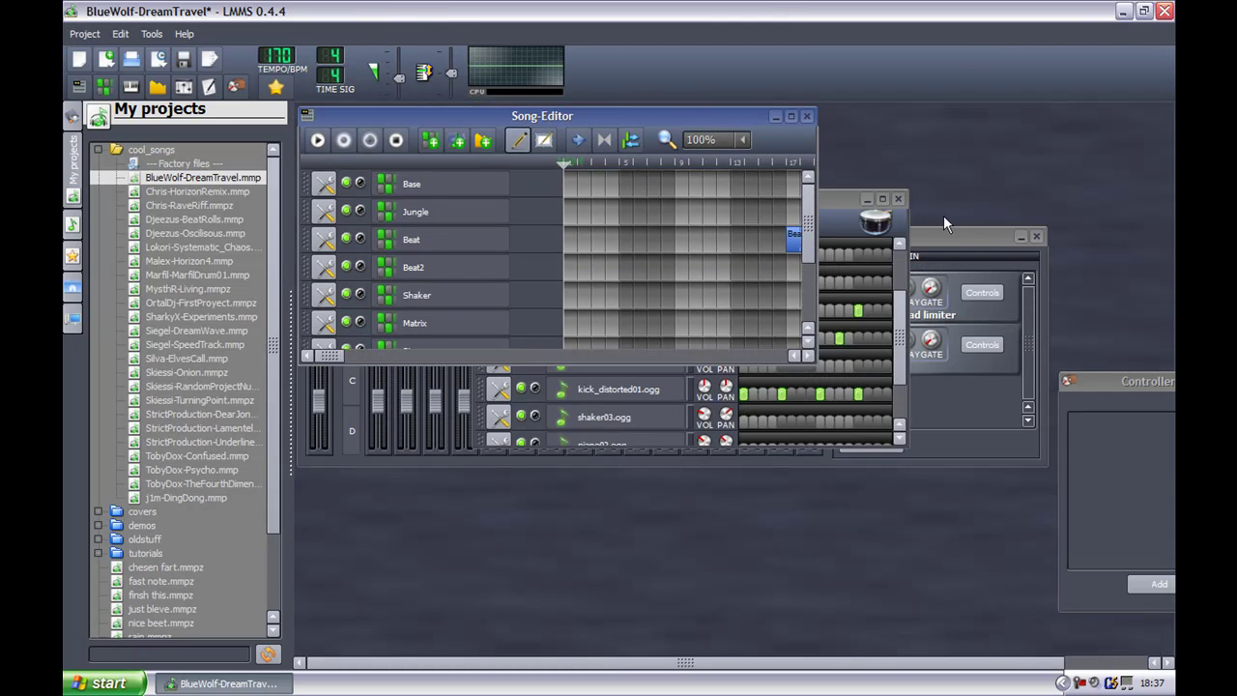
pyautogui.moveTo(982, 239); pyautogui.dragTo(1017, 237)
pyautogui.moveTo(832, 230)
pyautogui.mouseDown()
pyautogui.moveTo(792, 212)
pyautogui.moveTo(802, 215)
pyautogui.mouseUp()
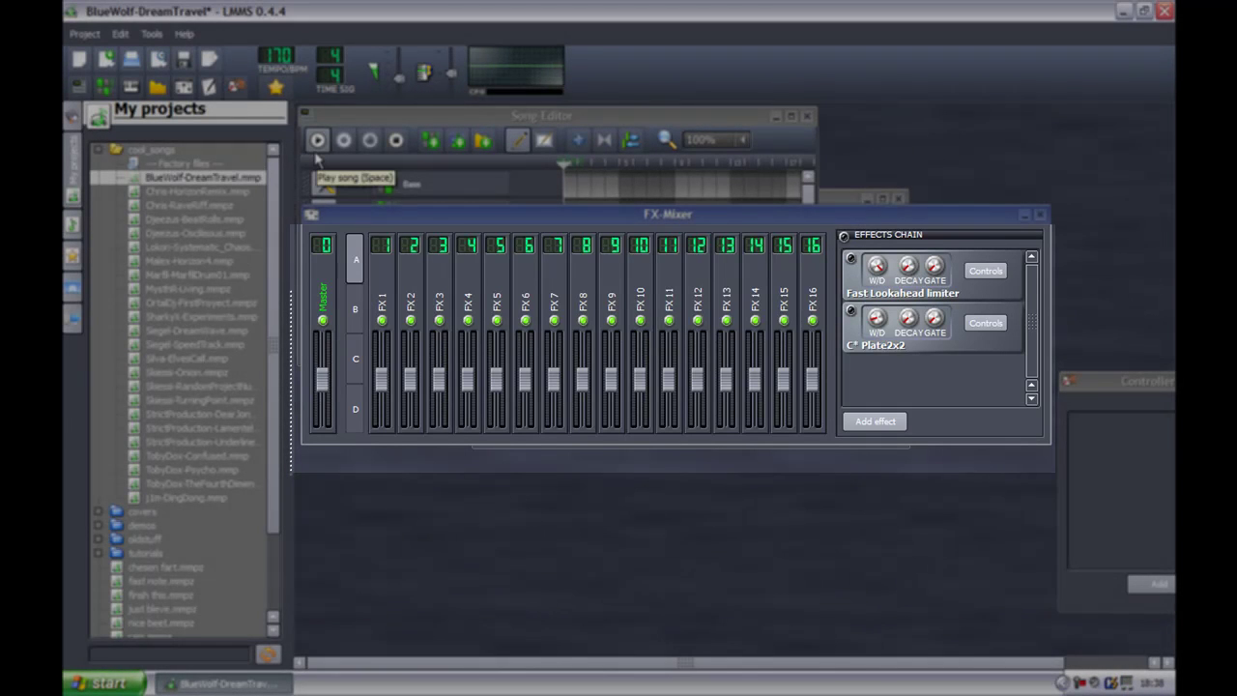
pyautogui.click(316, 147)
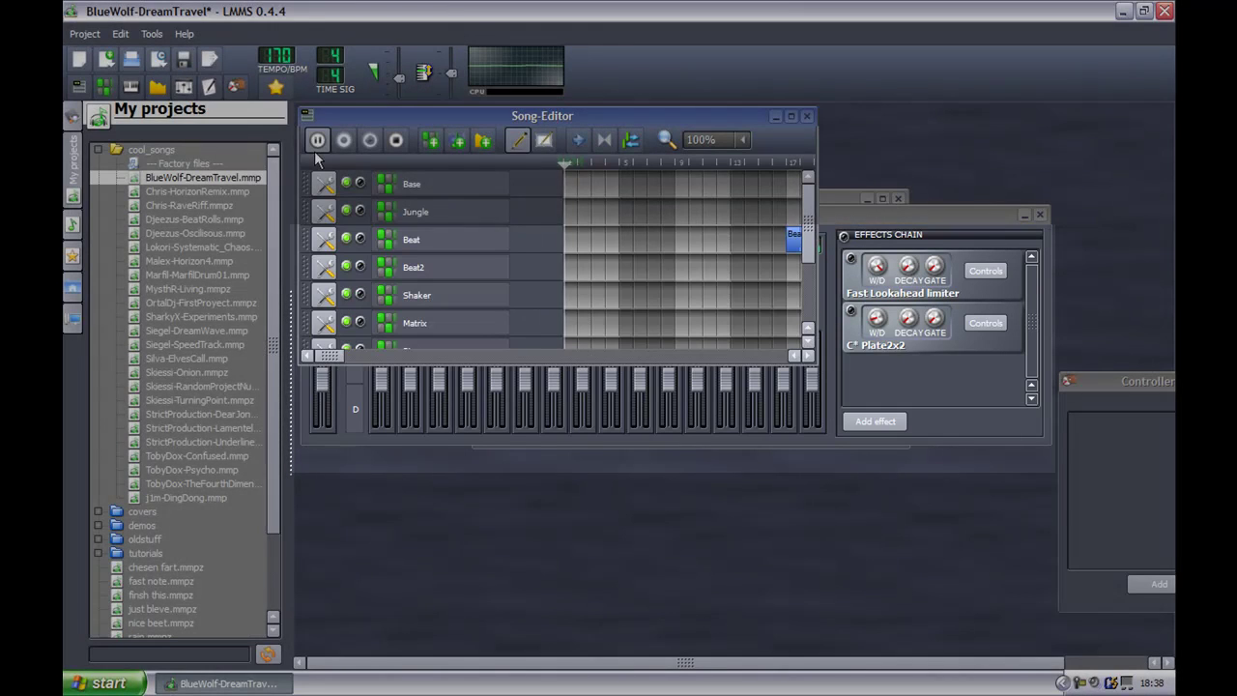
# - Switch on the Fast Lookahead limiter, C* Plate2x2 reverb and the effects chain
pyautogui.click(901, 221)
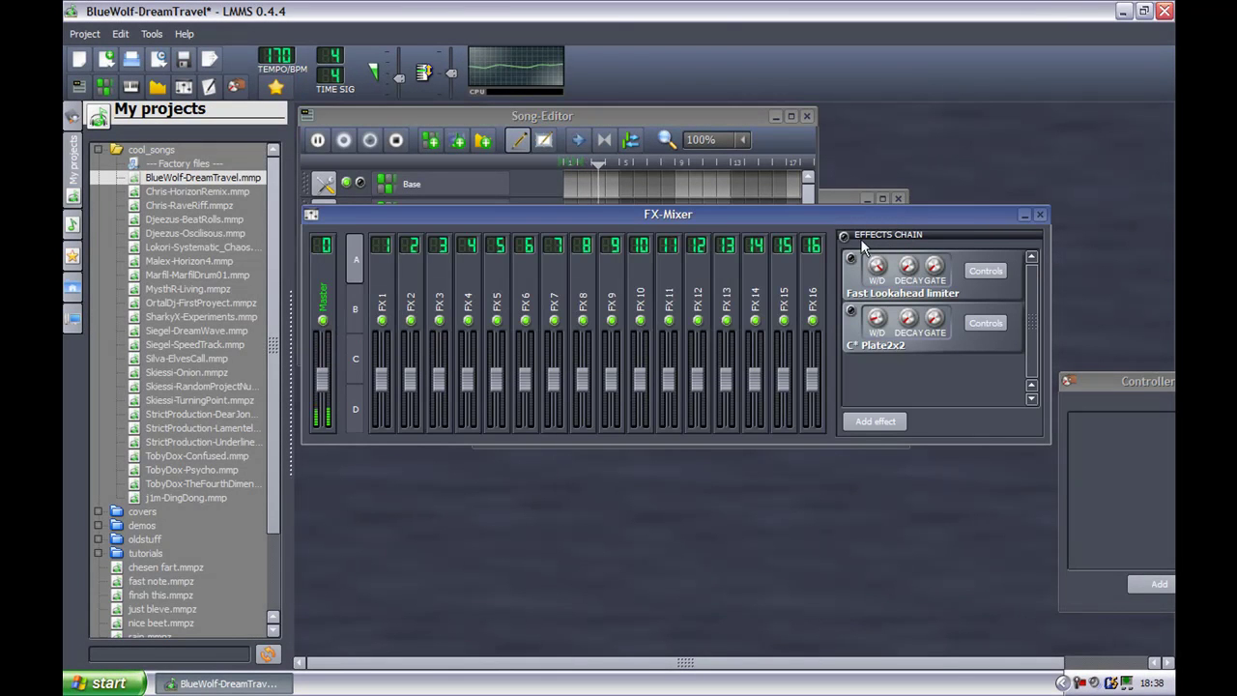
pyautogui.click(851, 266)
pyautogui.click(850, 310)
pyautogui.click(844, 237)
pyautogui.click(877, 264)
# - Set the limiter's wet level to 1 and its gate to about 0.46
pyautogui.moveTo(877, 265)
pyautogui.mouseDown()
pyautogui.moveTo(876, 289)
pyautogui.moveTo(876, 264)
pyautogui.mouseUp()
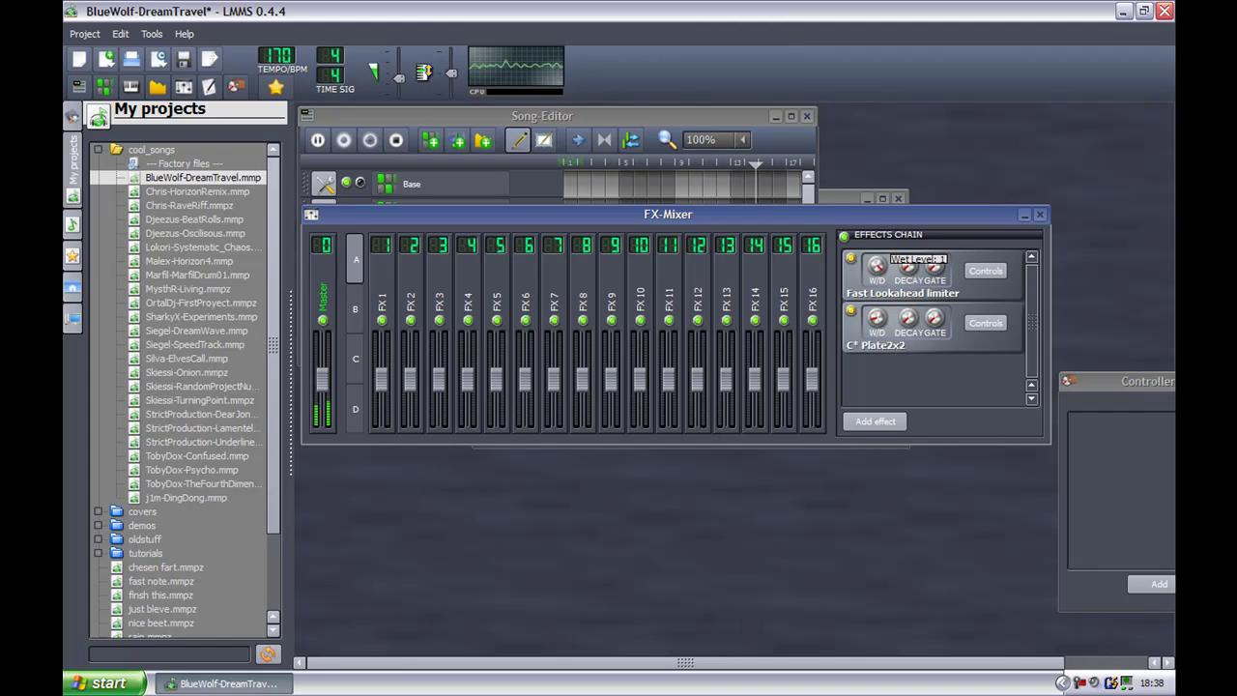
pyautogui.moveTo(877, 265); pyautogui.dragTo(935, 269)
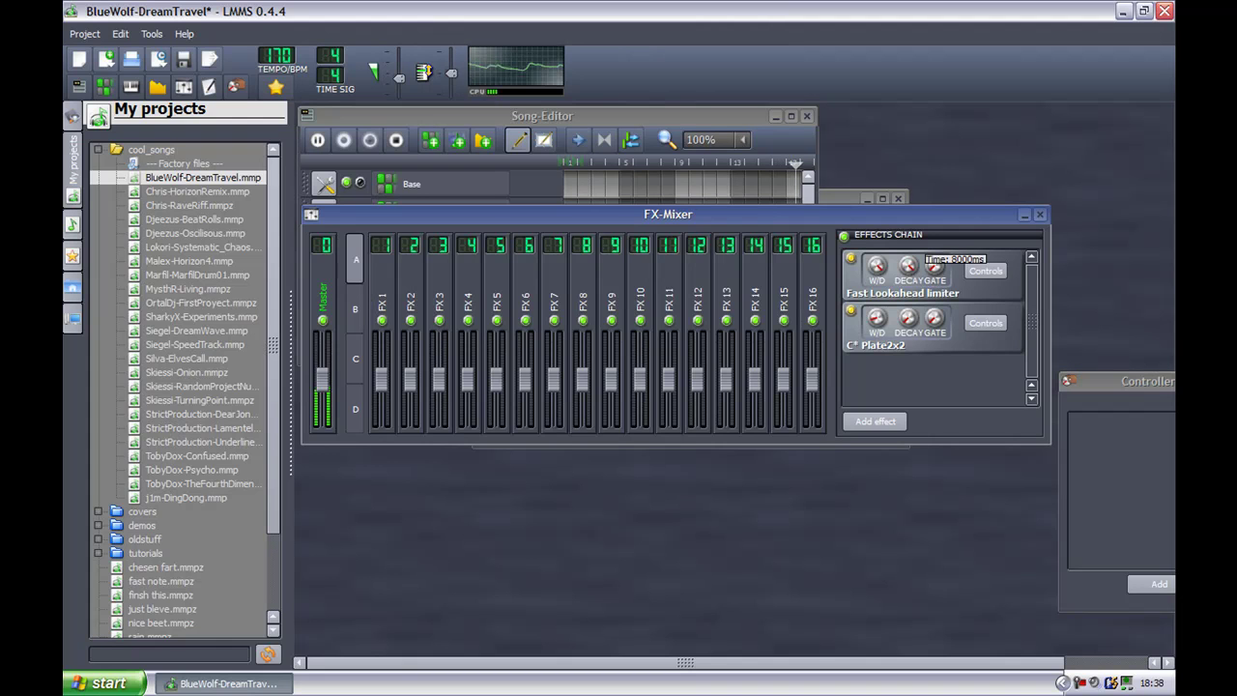
pyautogui.click(934, 265)
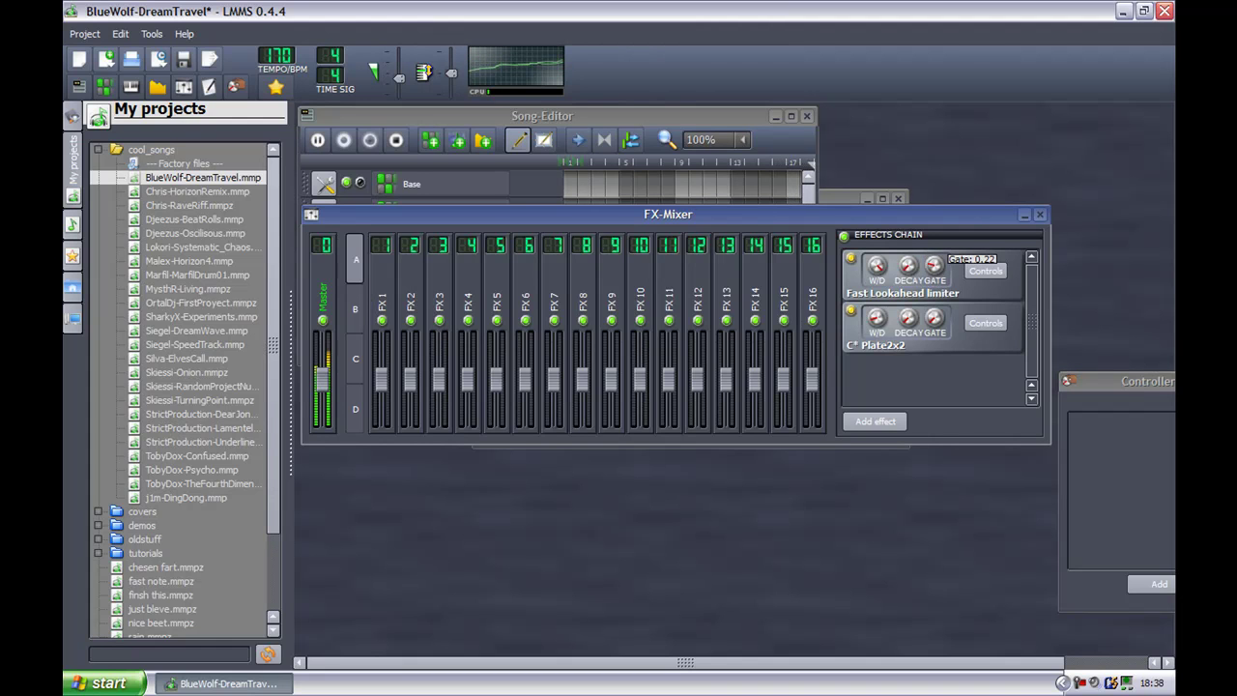
pyautogui.moveTo(934, 264)
pyautogui.mouseDown()
pyautogui.moveTo(934, 253)
pyautogui.moveTo(935, 264)
pyautogui.mouseUp()
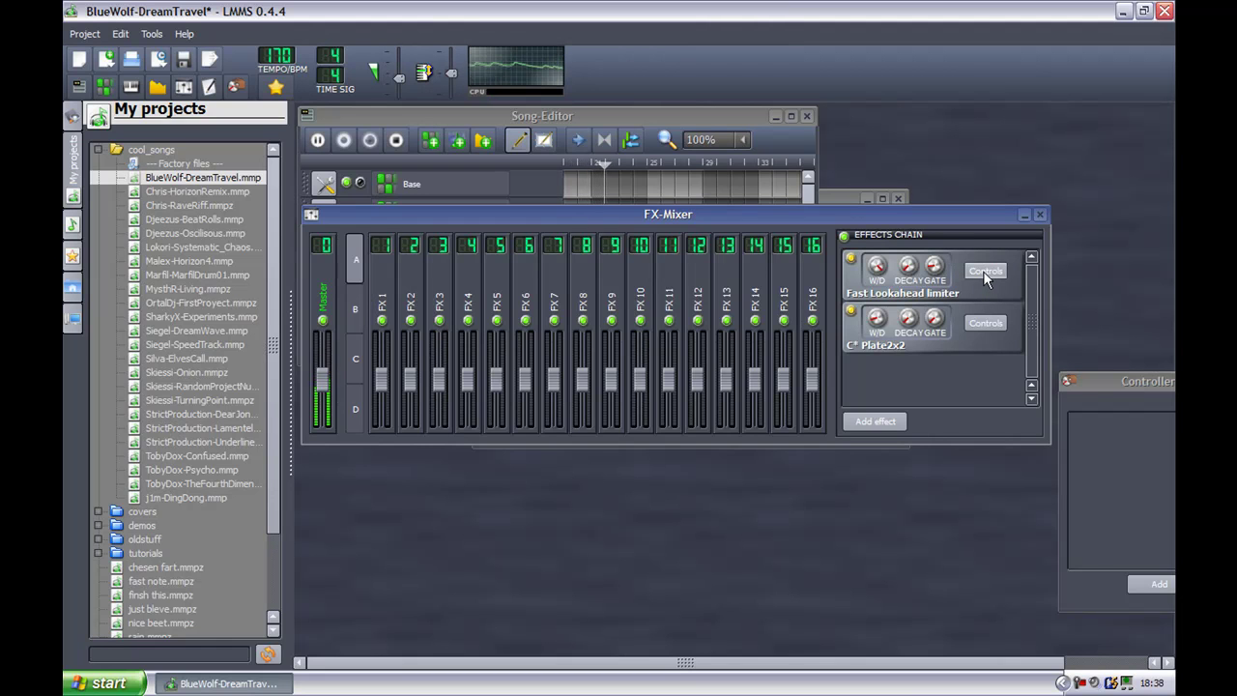
# - Review the limiter's controls, set the Plate2x2 wet level to 0.18, and stop playback
pyautogui.click(985, 270)
pyautogui.moveTo(1072, 514)
pyautogui.mouseDown()
pyautogui.moveTo(852, 353)
pyautogui.moveTo(753, 437)
pyautogui.mouseUp()
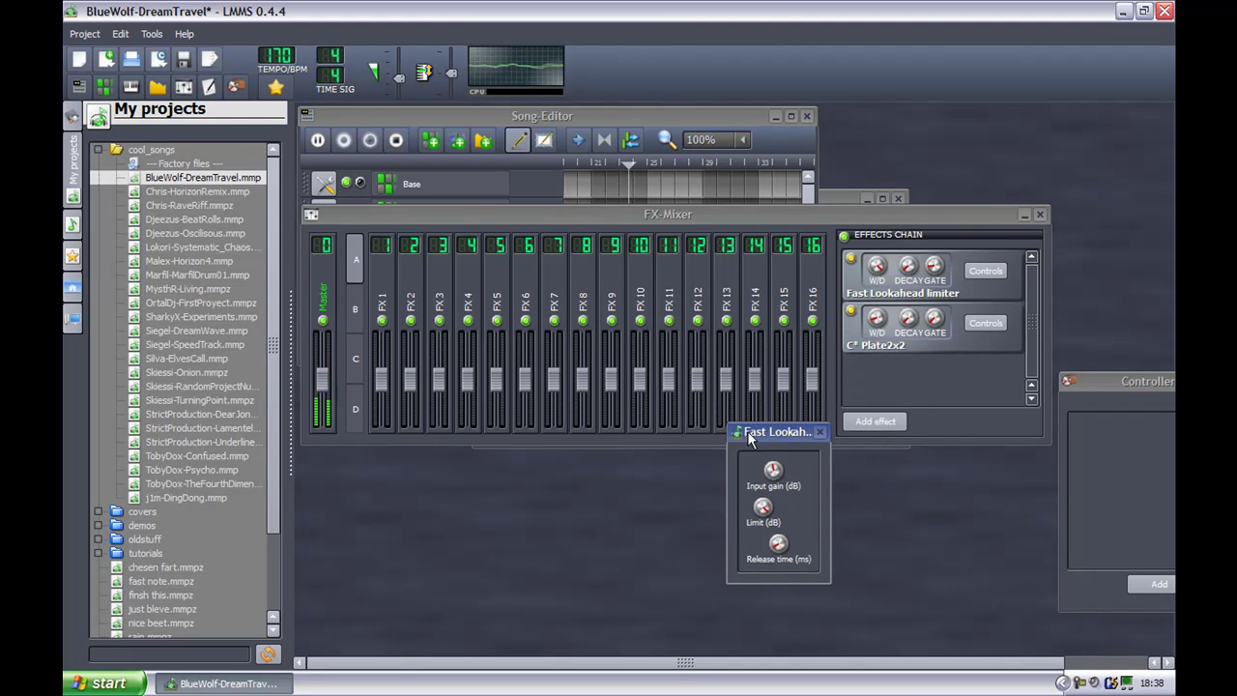
pyautogui.click(821, 433)
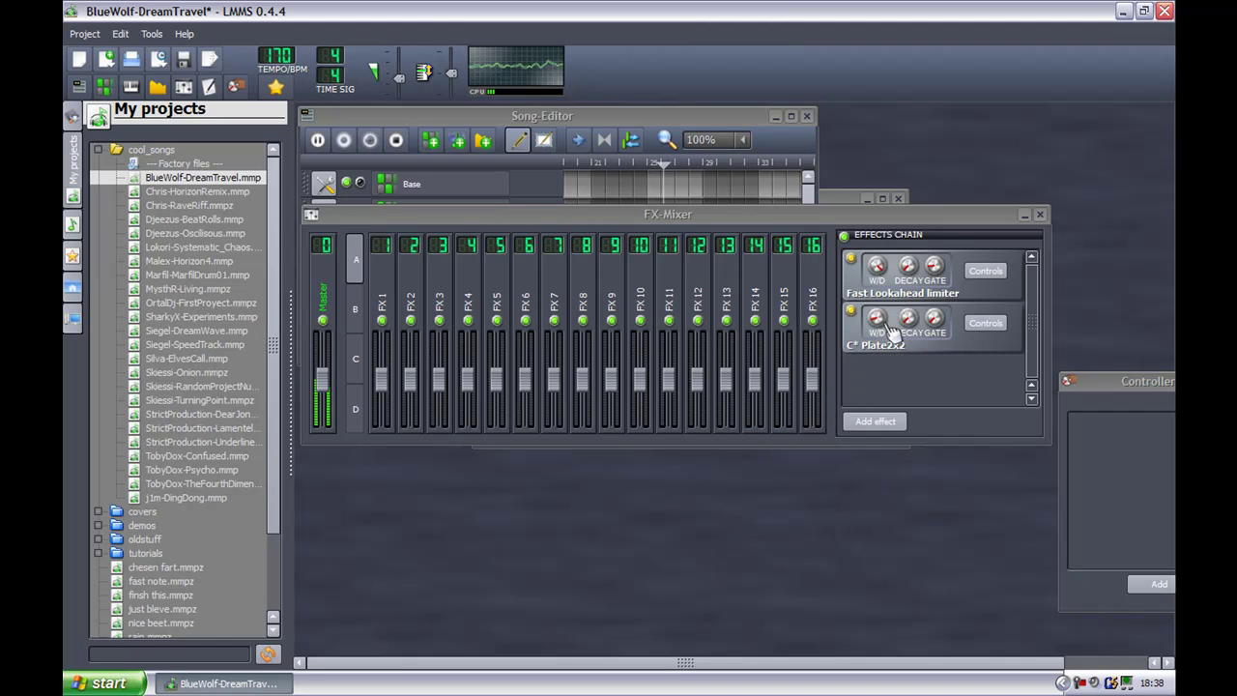
pyautogui.moveTo(877, 318)
pyautogui.mouseDown()
pyautogui.moveTo(933, 311)
pyautogui.moveTo(937, 324)
pyautogui.mouseUp()
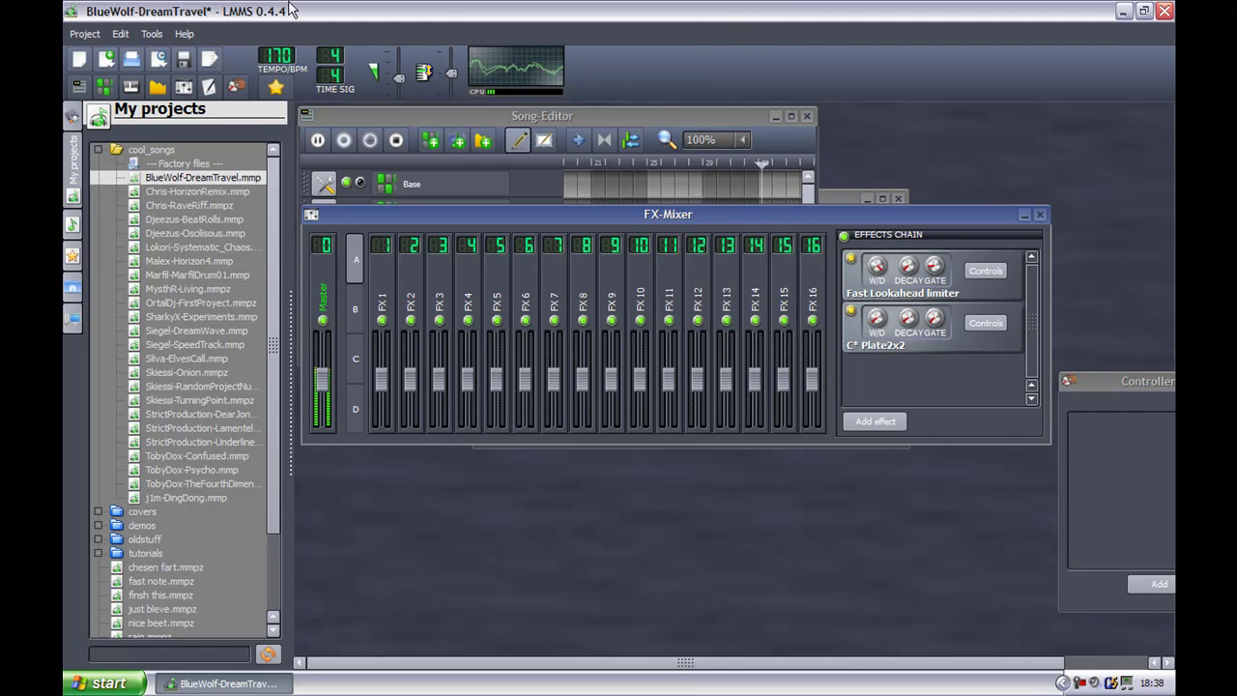
pyautogui.click(395, 139)
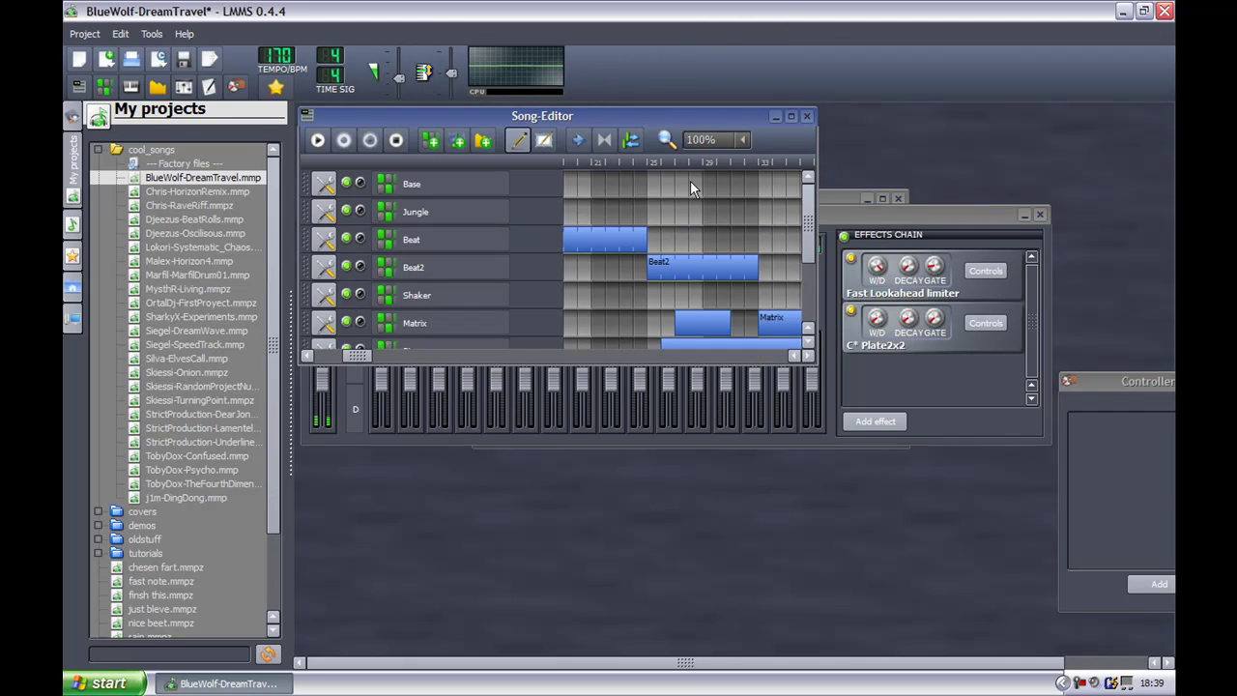
# - In the FX-Mixer's effect list, select 'Echo Delay Line (Maximum Delay 0.01s)'
pyautogui.click(898, 214)
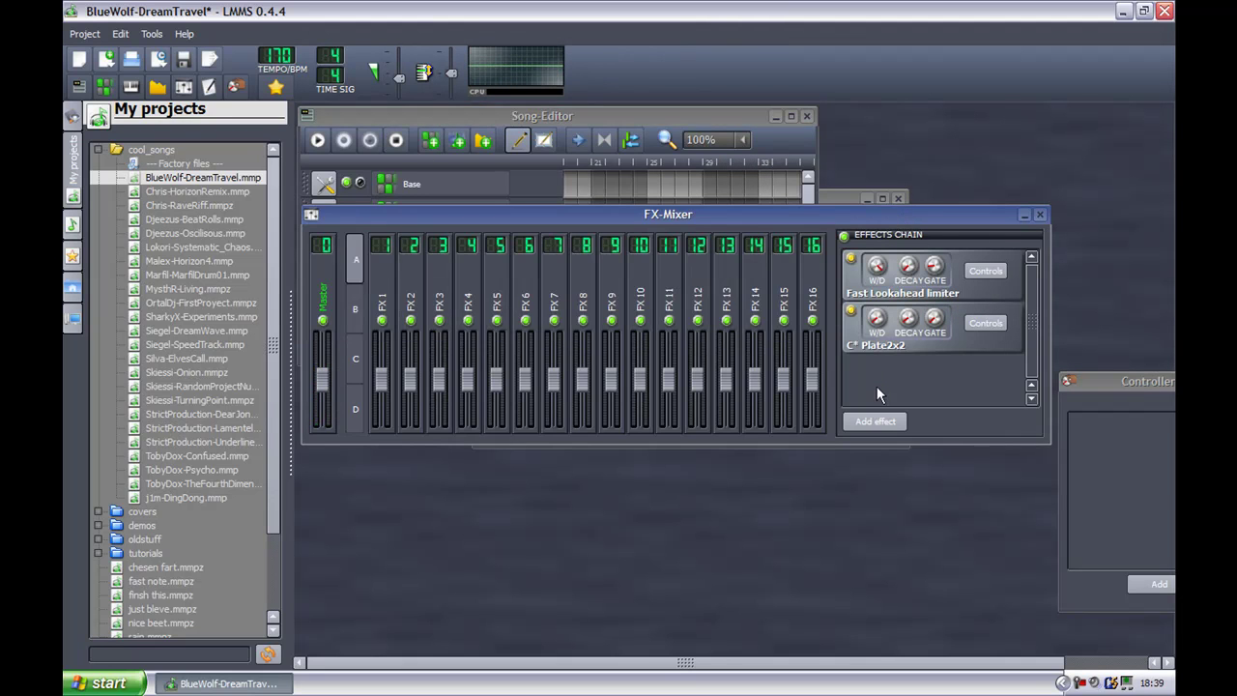
pyautogui.click(866, 426)
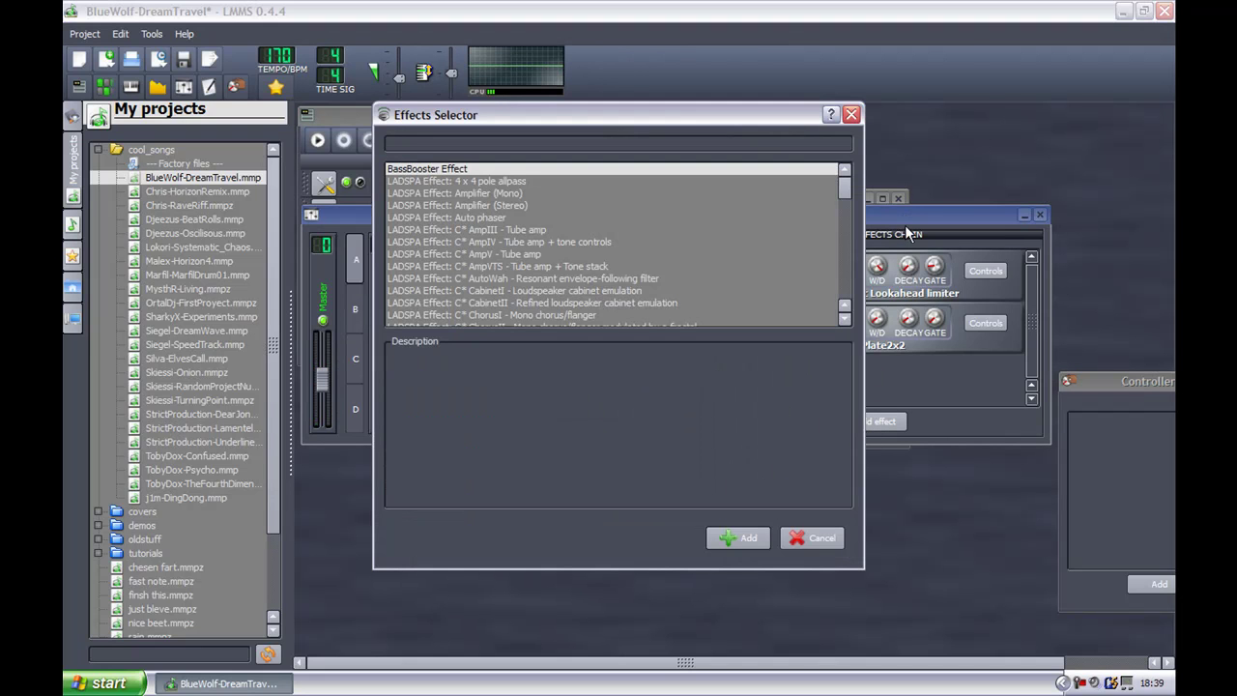
pyautogui.moveTo(846, 191); pyautogui.dragTo(845, 296)
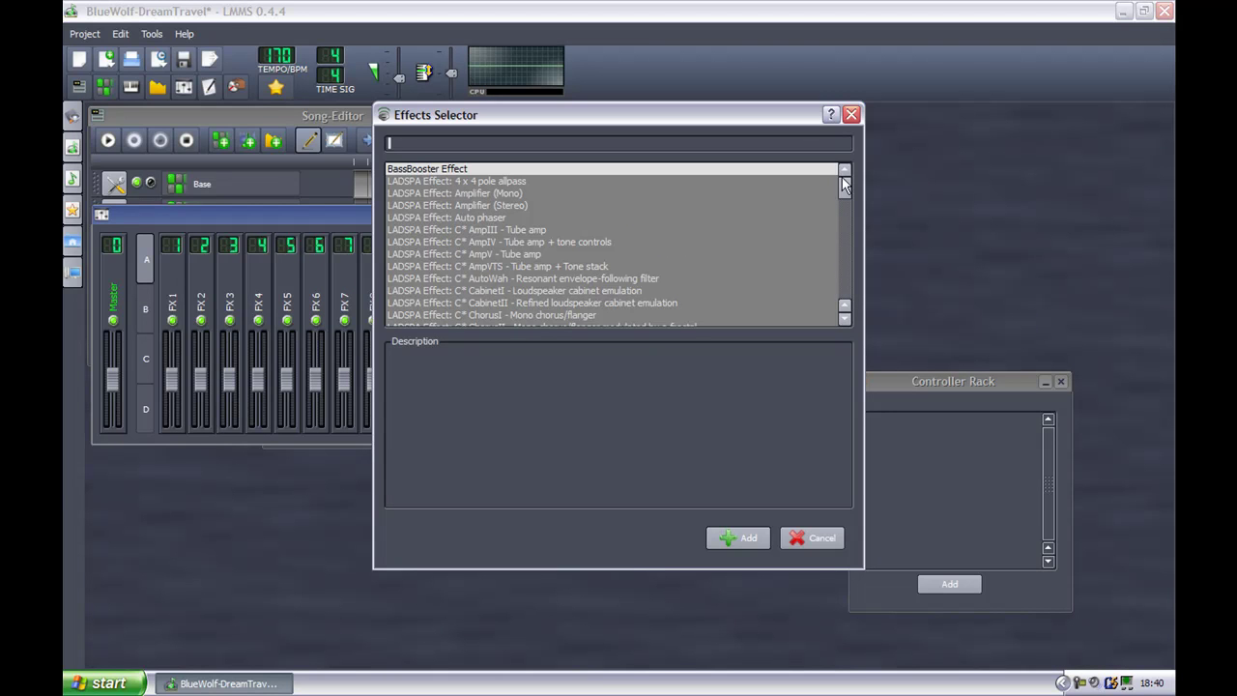
pyautogui.moveTo(841, 188); pyautogui.dragTo(844, 229)
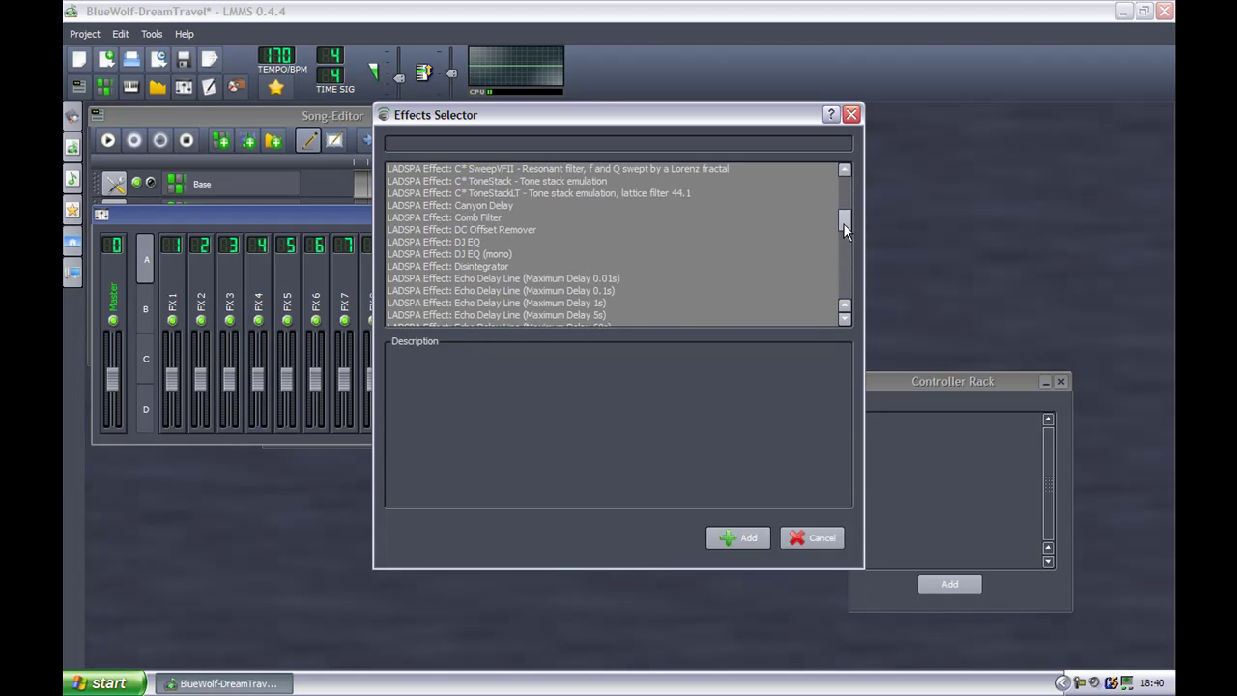
pyautogui.moveTo(843, 230); pyautogui.dragTo(842, 233)
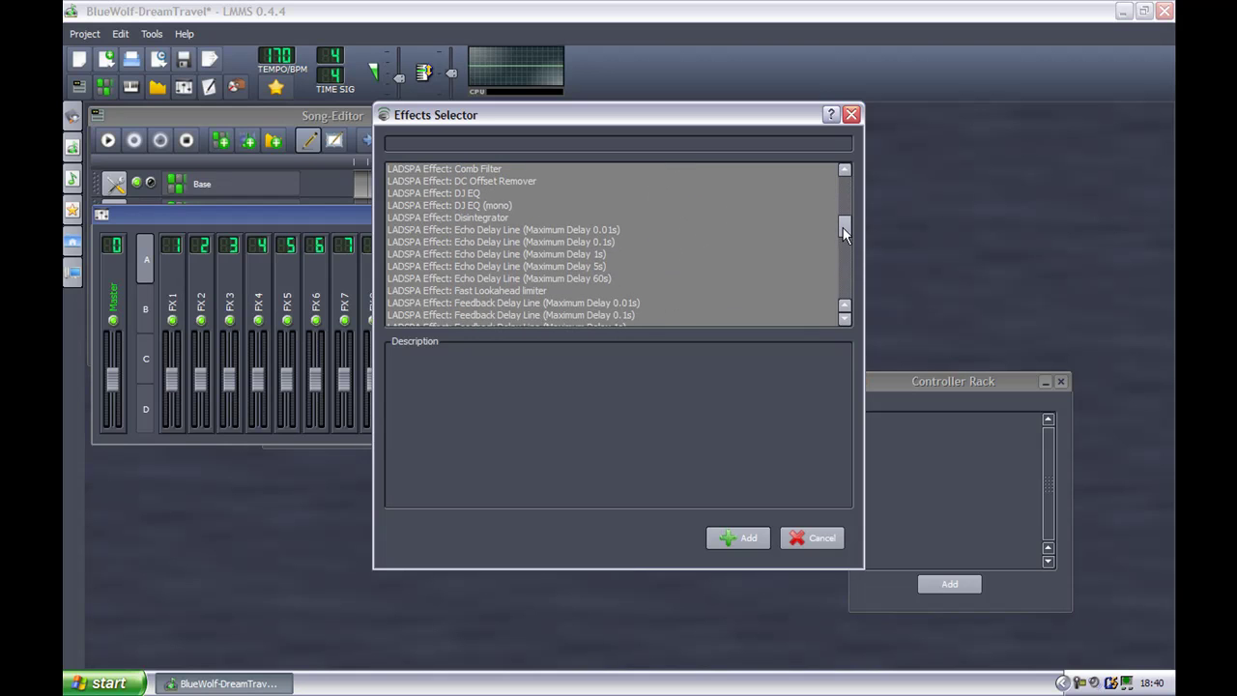
pyautogui.click(568, 231)
# - Add the Echo Delay Line to the chain and move the mixer down to reveal the tracks
pyautogui.doubleClick(569, 231)
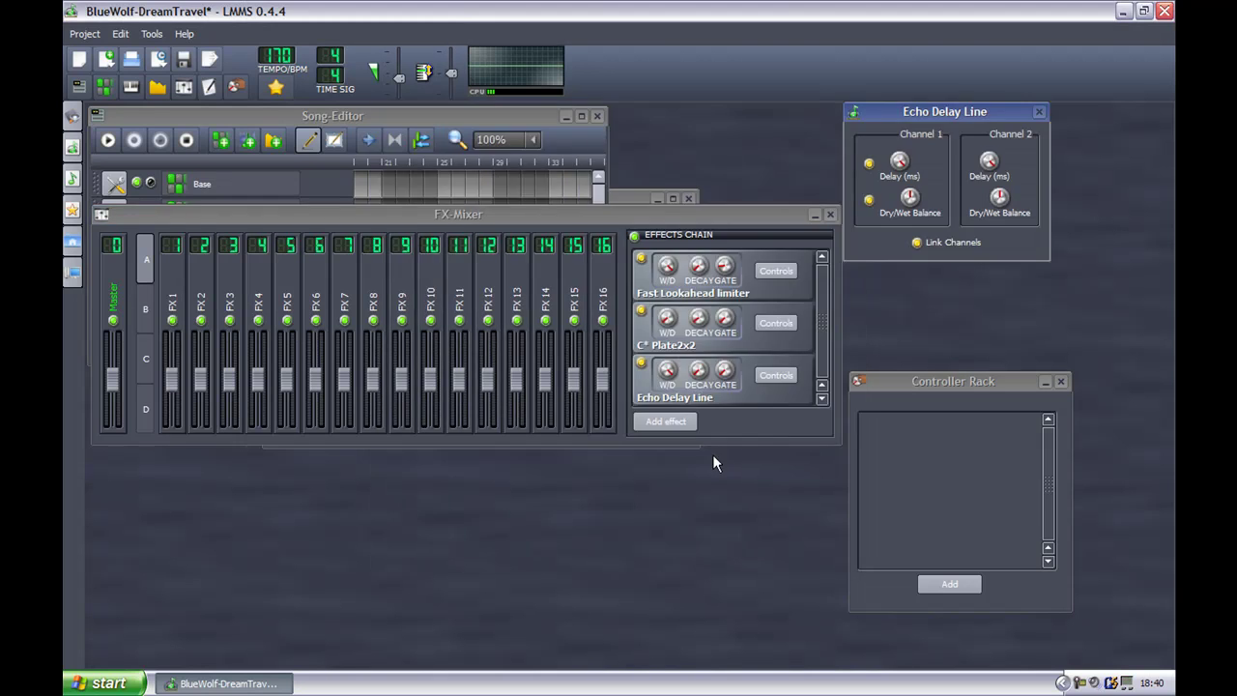
pyautogui.moveTo(485, 215); pyautogui.dragTo(524, 394)
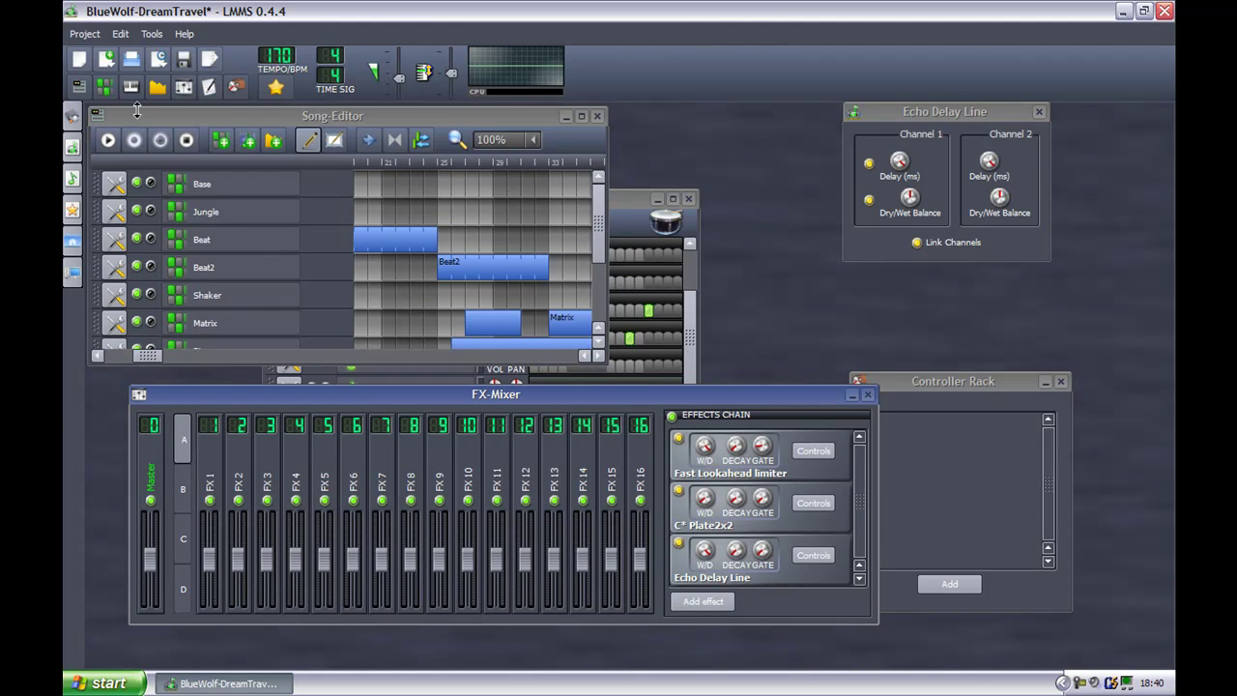
# - Start playback and bypass the Fast Lookahead limiter and C* Plate2x2 reverb
pyautogui.click(107, 139)
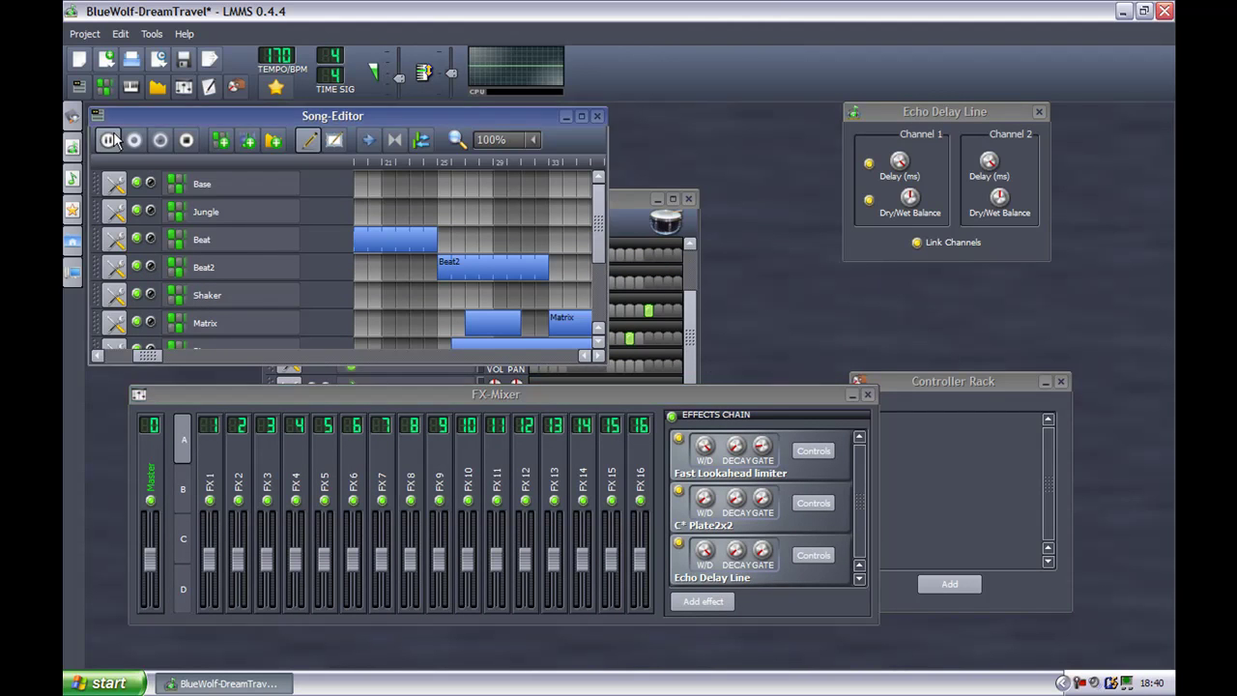
pyautogui.click(678, 490)
pyautogui.click(677, 438)
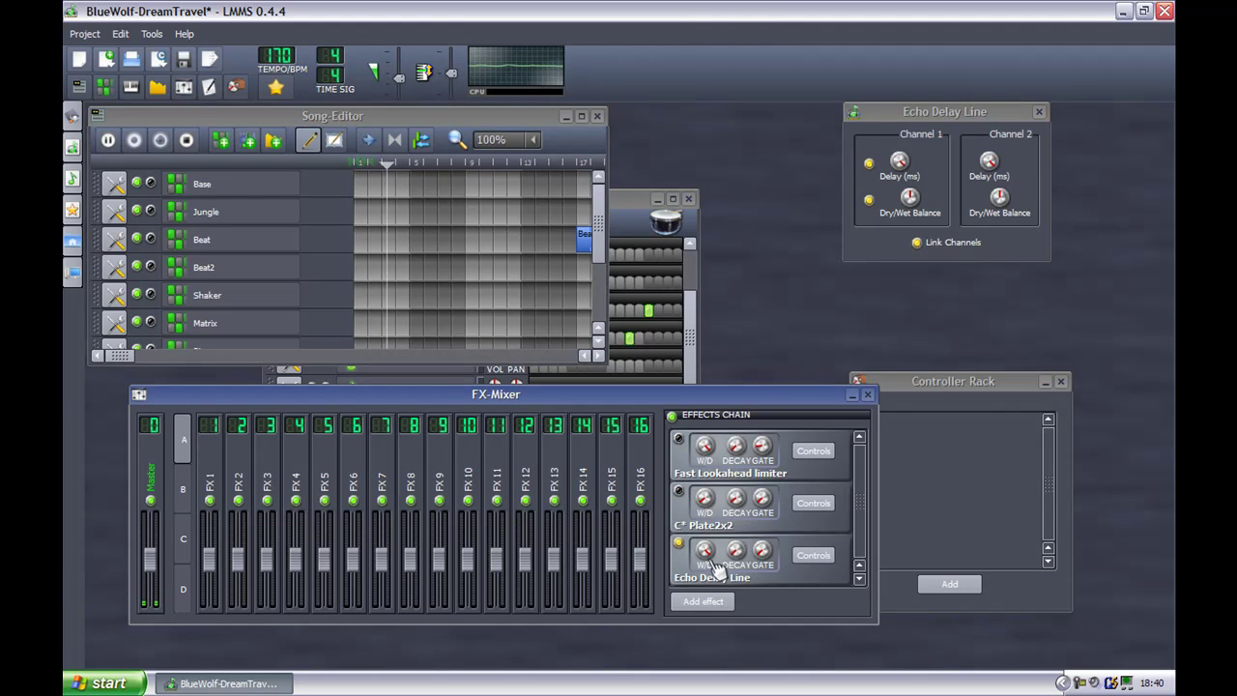
# - Tune the Echo Delay Line's wet level, dipping to 0.66 and ending at 1
pyautogui.moveTo(708, 559); pyautogui.dragTo(708, 551)
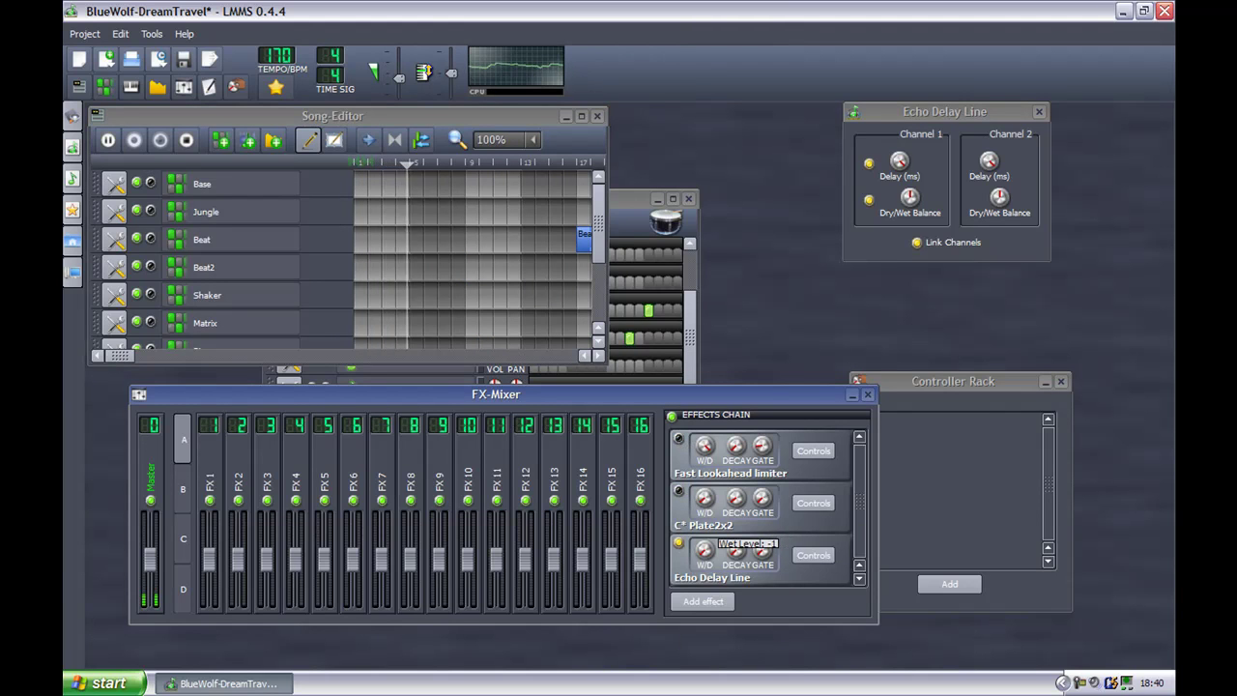
pyautogui.moveTo(708, 551); pyautogui.dragTo(708, 567)
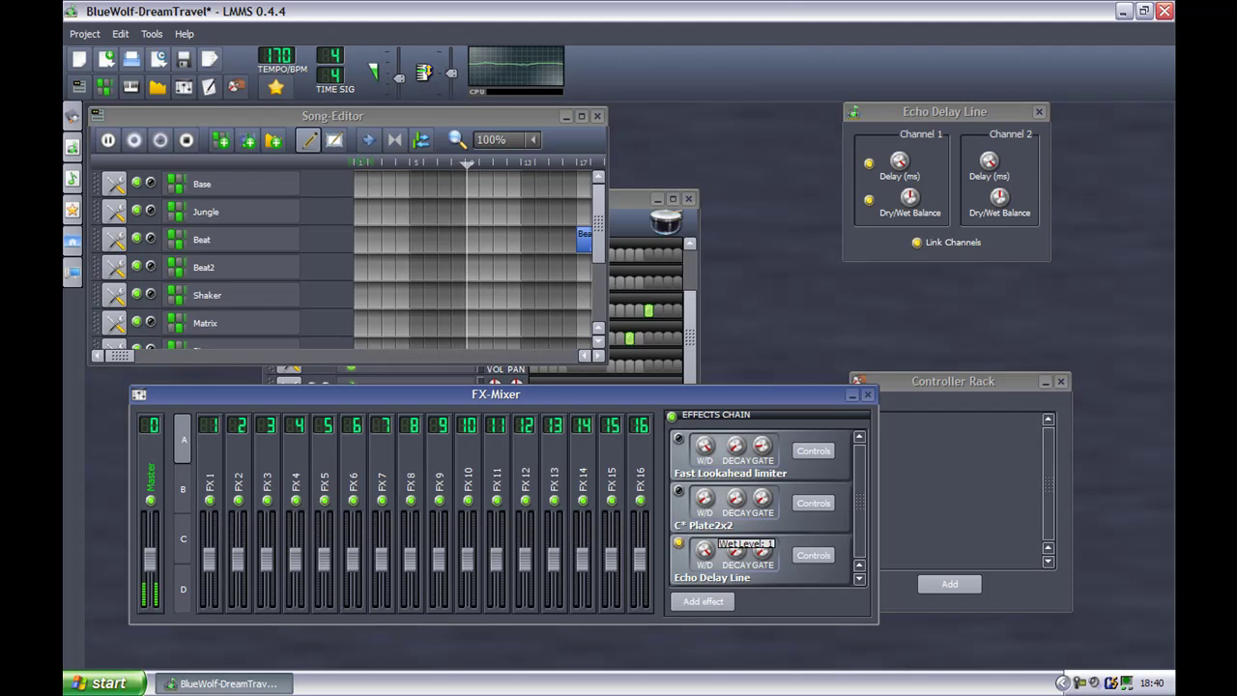
pyautogui.moveTo(708, 550); pyautogui.dragTo(708, 556)
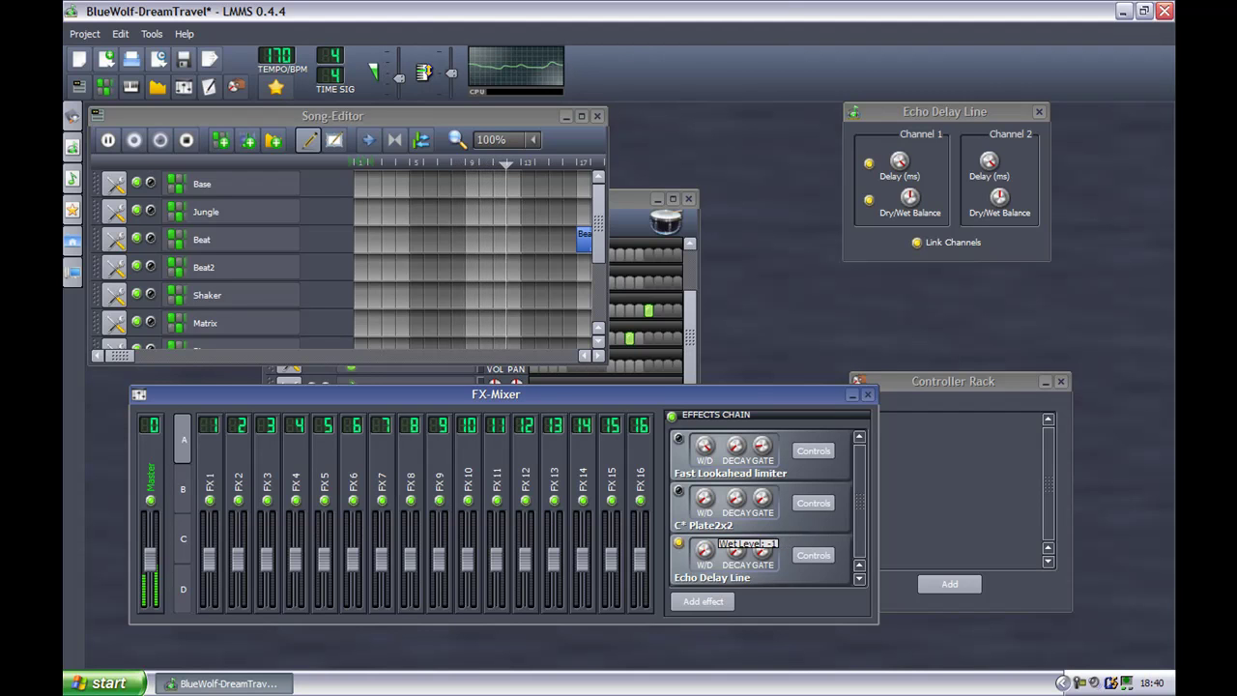
pyautogui.moveTo(704, 551); pyautogui.dragTo(704, 526)
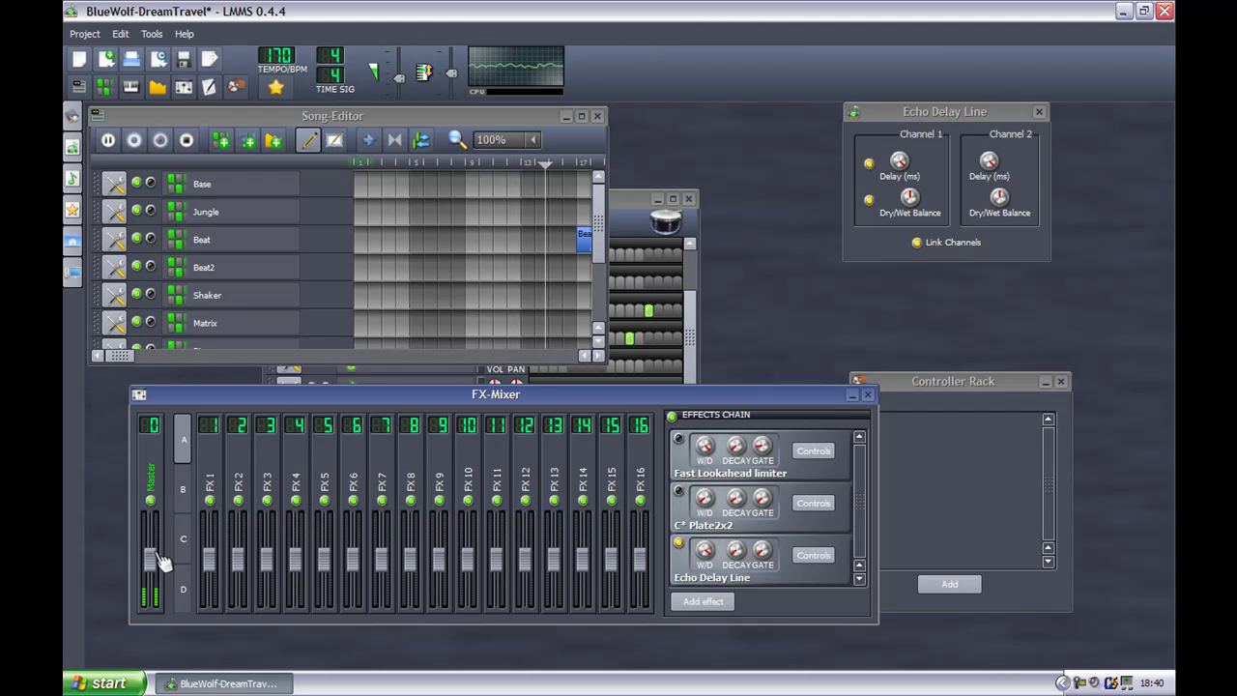
# - Raise FX 1, lower FX 3, page through banks B–D back to A, then adjust FX 5 and FX 6
pyautogui.moveTo(211, 558); pyautogui.dragTo(218, 543)
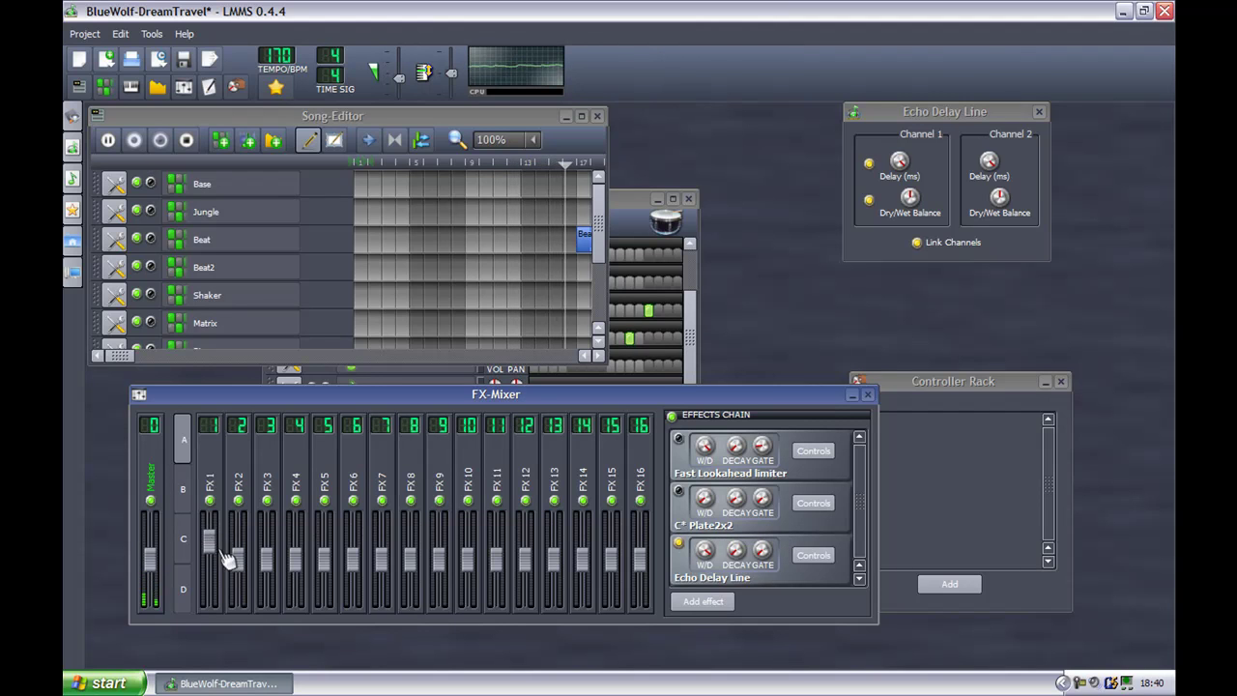
pyautogui.moveTo(268, 566); pyautogui.dragTo(272, 584)
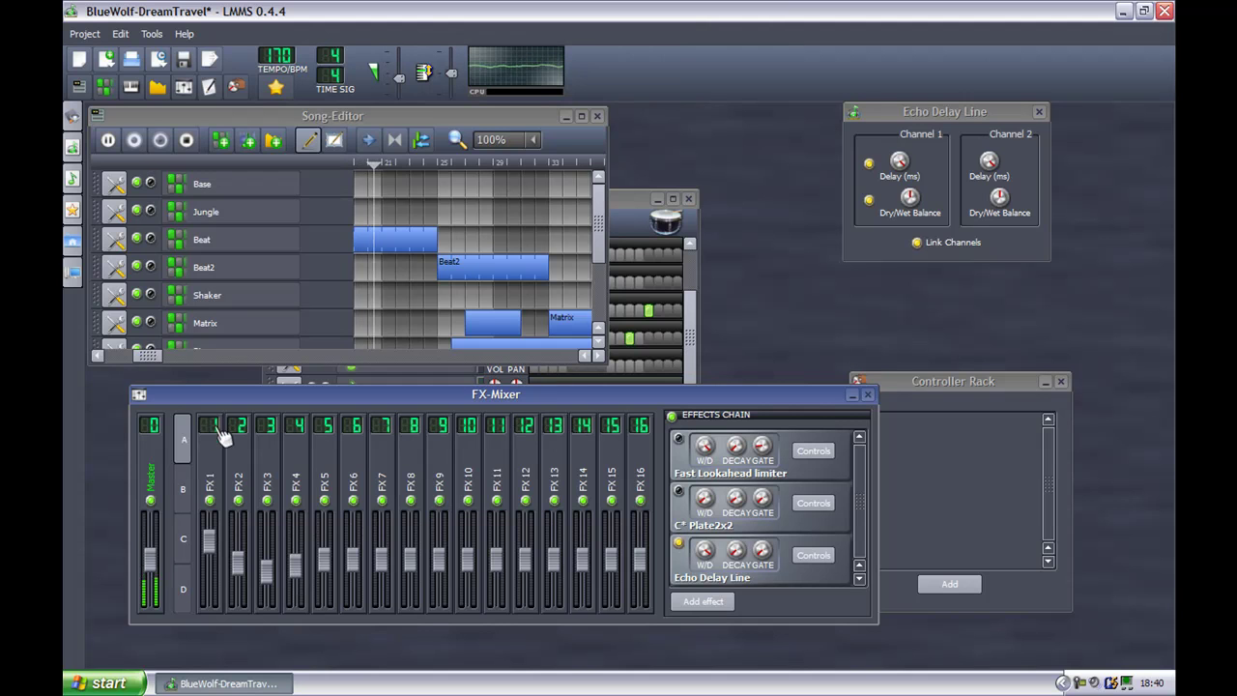
pyautogui.click(188, 489)
pyautogui.click(185, 536)
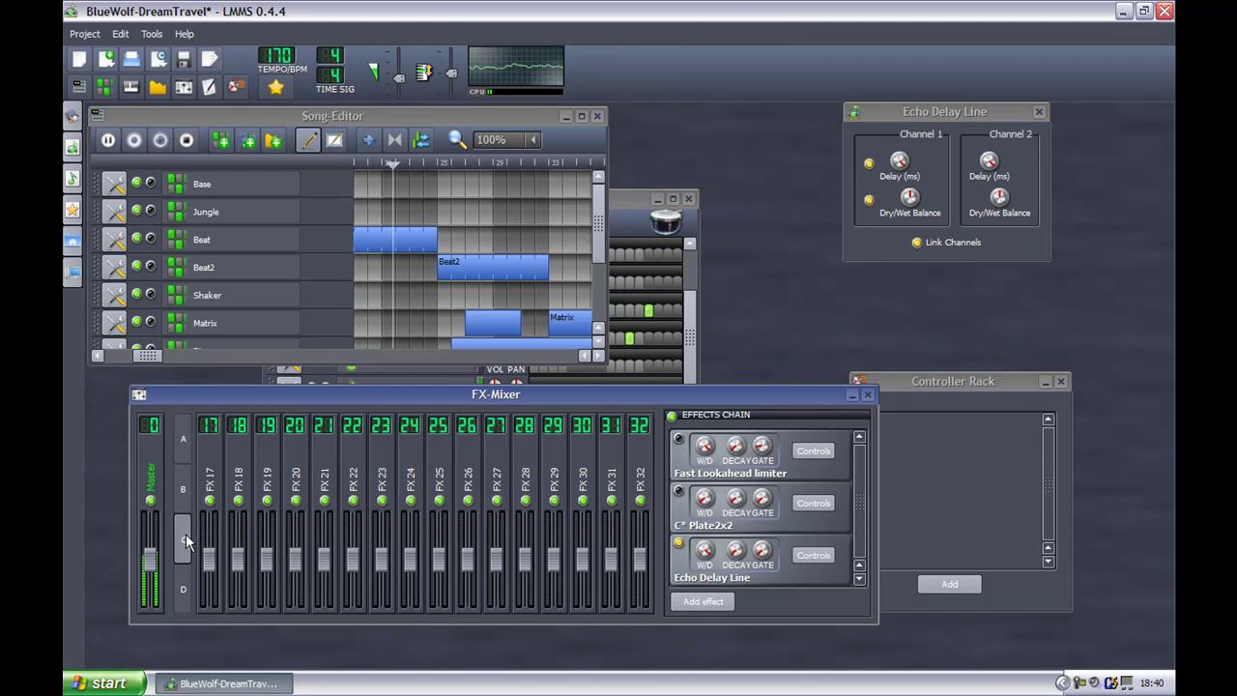
pyautogui.click(186, 586)
pyautogui.click(179, 543)
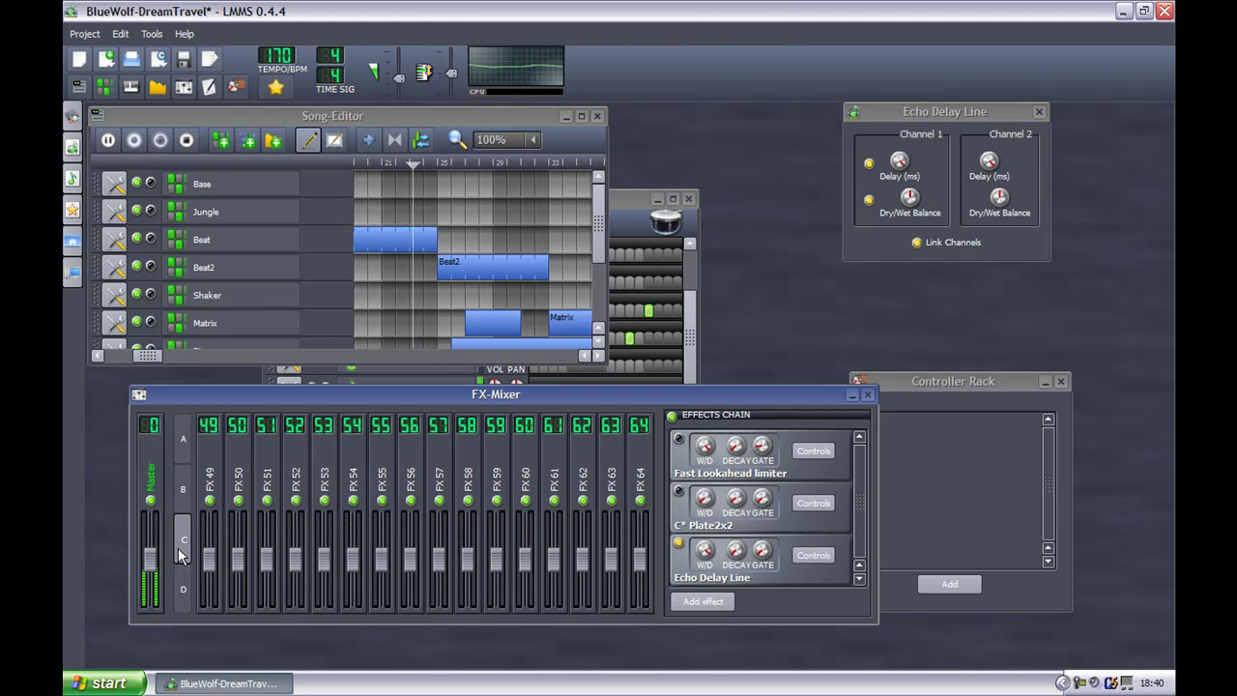
pyautogui.click(187, 488)
pyautogui.click(183, 457)
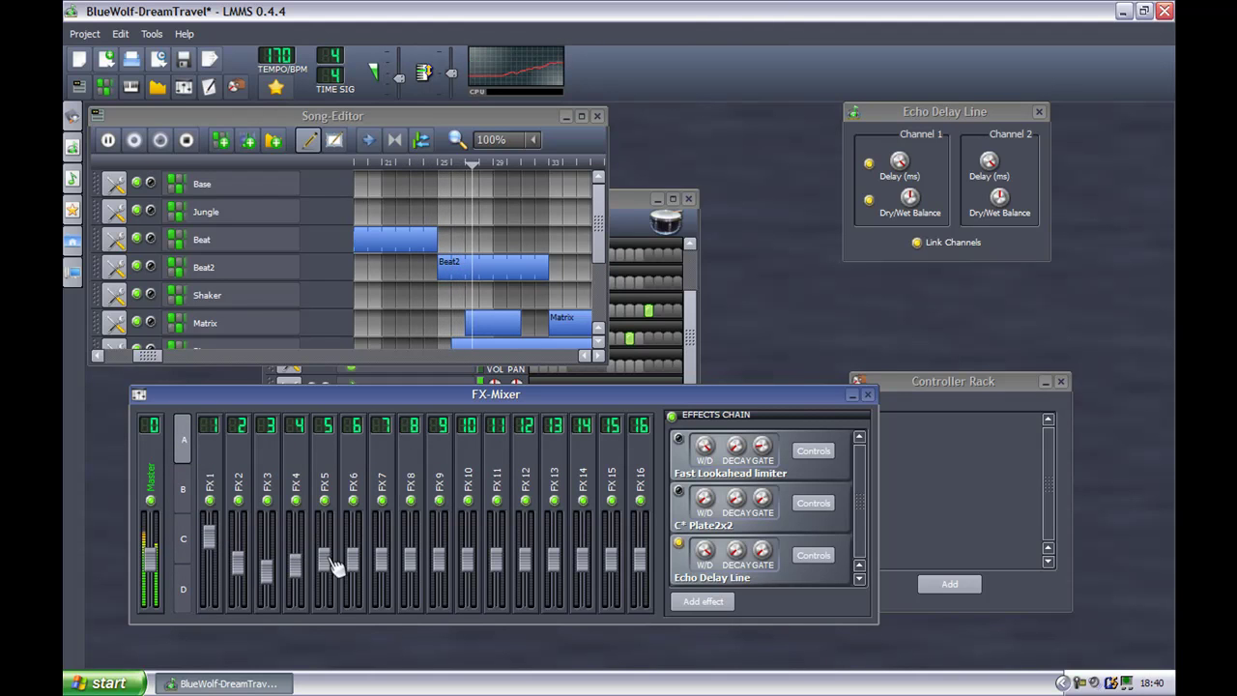
pyautogui.moveTo(325, 558)
pyautogui.mouseDown()
pyautogui.moveTo(325, 547)
pyautogui.moveTo(390, 580)
pyautogui.moveTo(497, 574)
pyautogui.mouseUp()
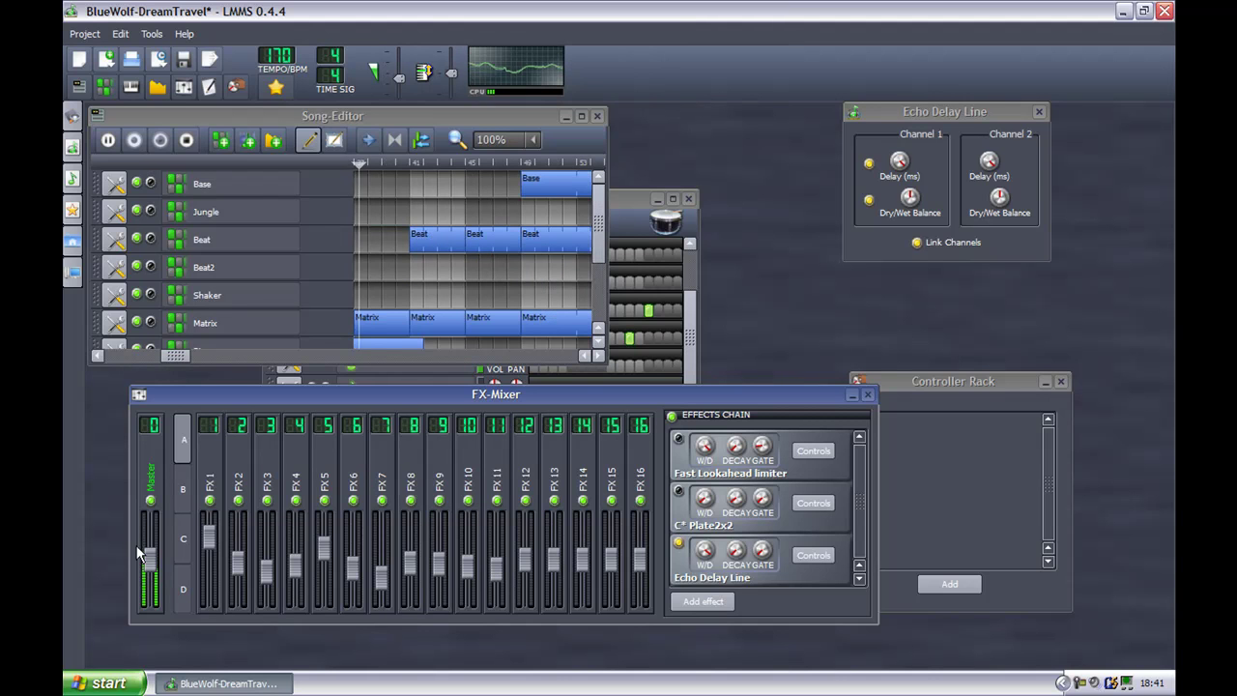
# - Lower the Master fader in two drags, then maximize the Song-Editor
pyautogui.moveTo(155, 580)
pyautogui.mouseDown()
pyautogui.moveTo(159, 610)
pyautogui.moveTo(166, 522)
pyautogui.mouseUp()
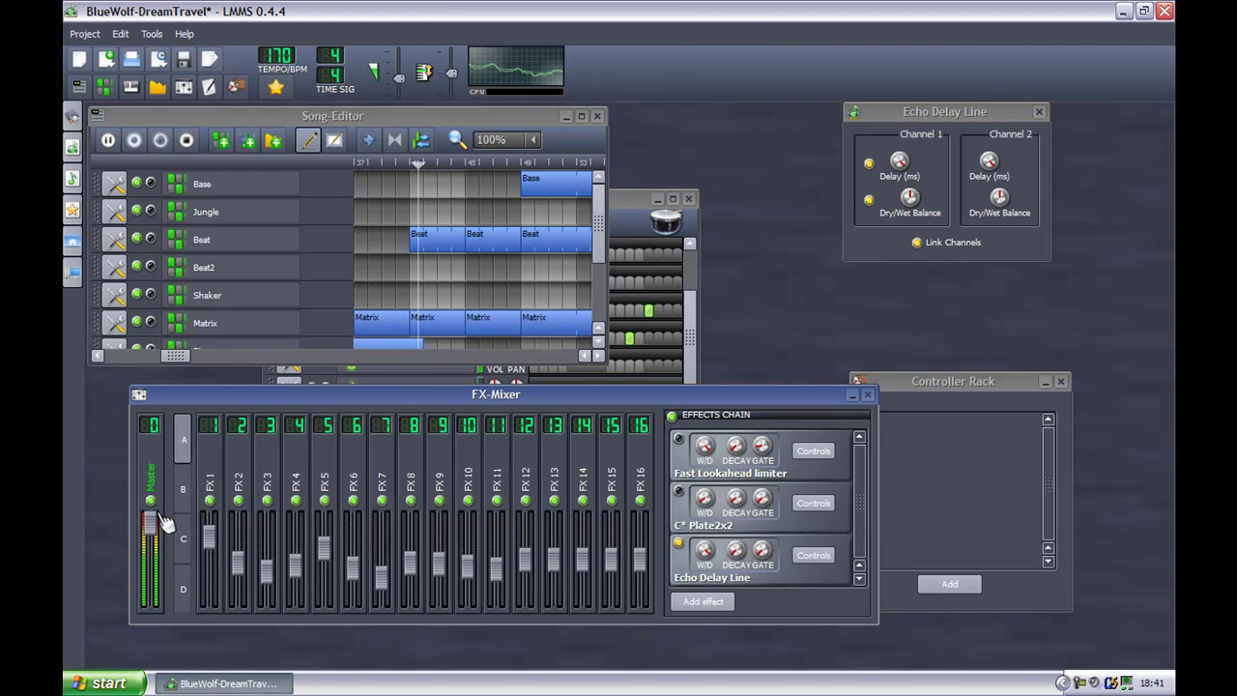
pyautogui.moveTo(166, 522); pyautogui.dragTo(159, 565)
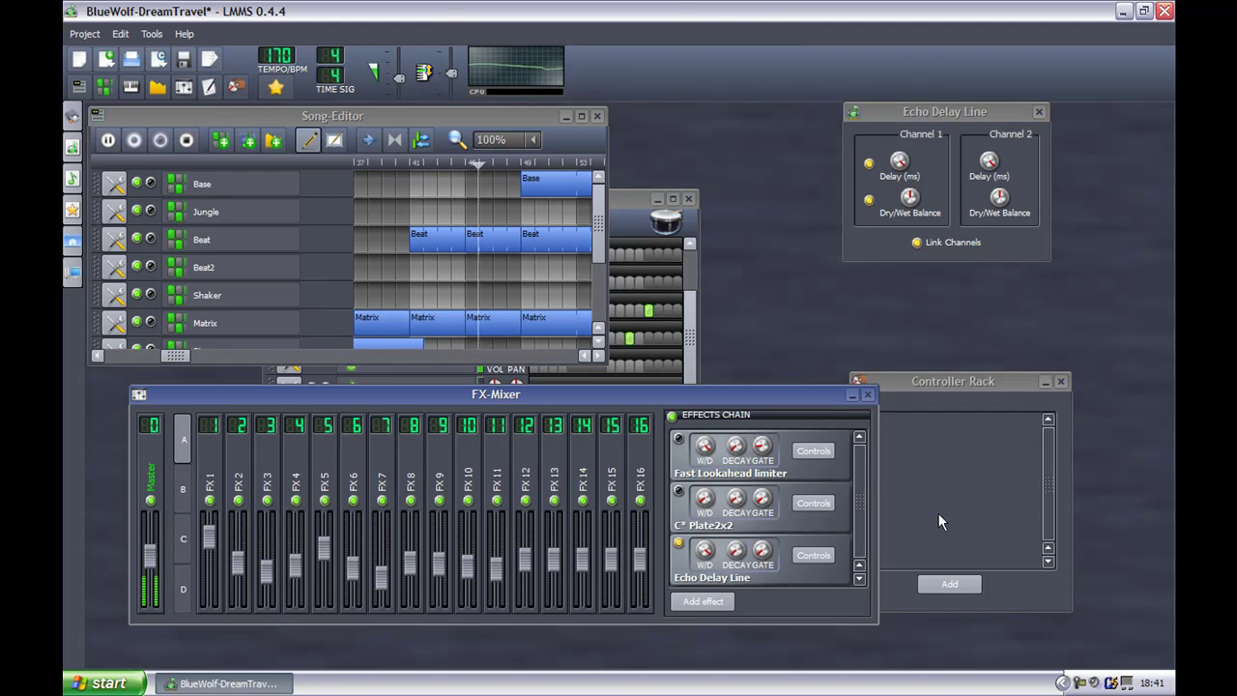
pyautogui.click(580, 116)
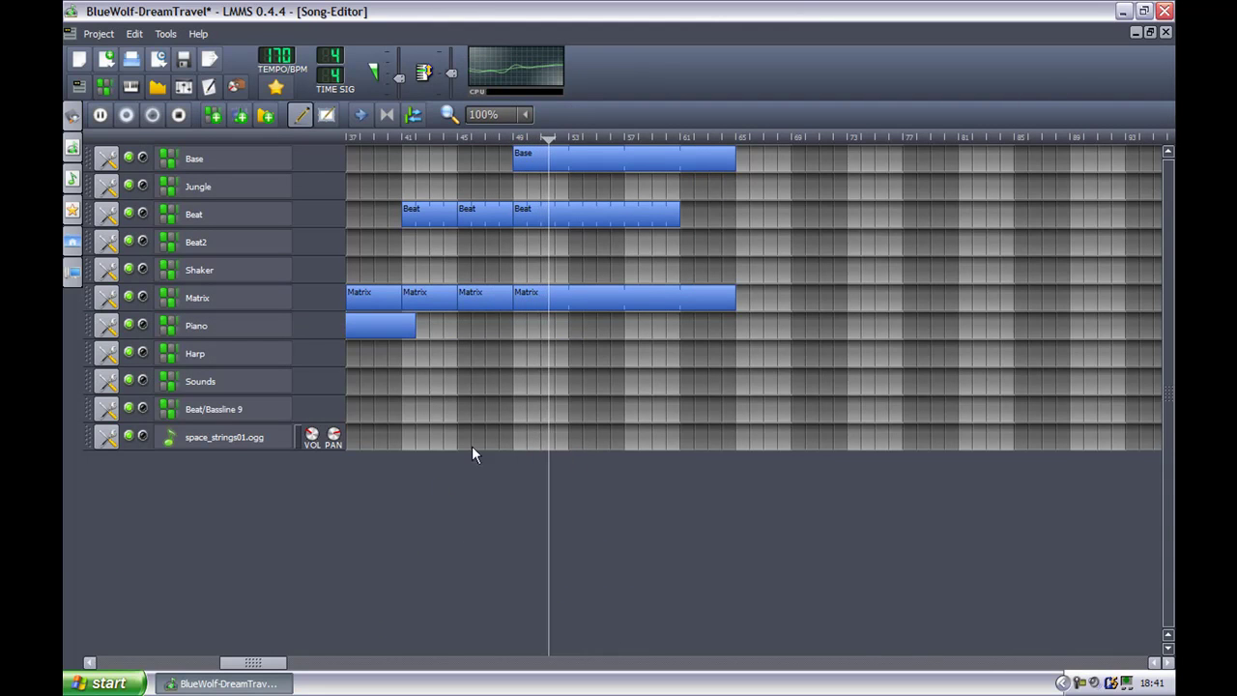
# - Restore the Song-Editor to a floating window, in front of the Beat+Bassline Editor
pyautogui.click(1148, 33)
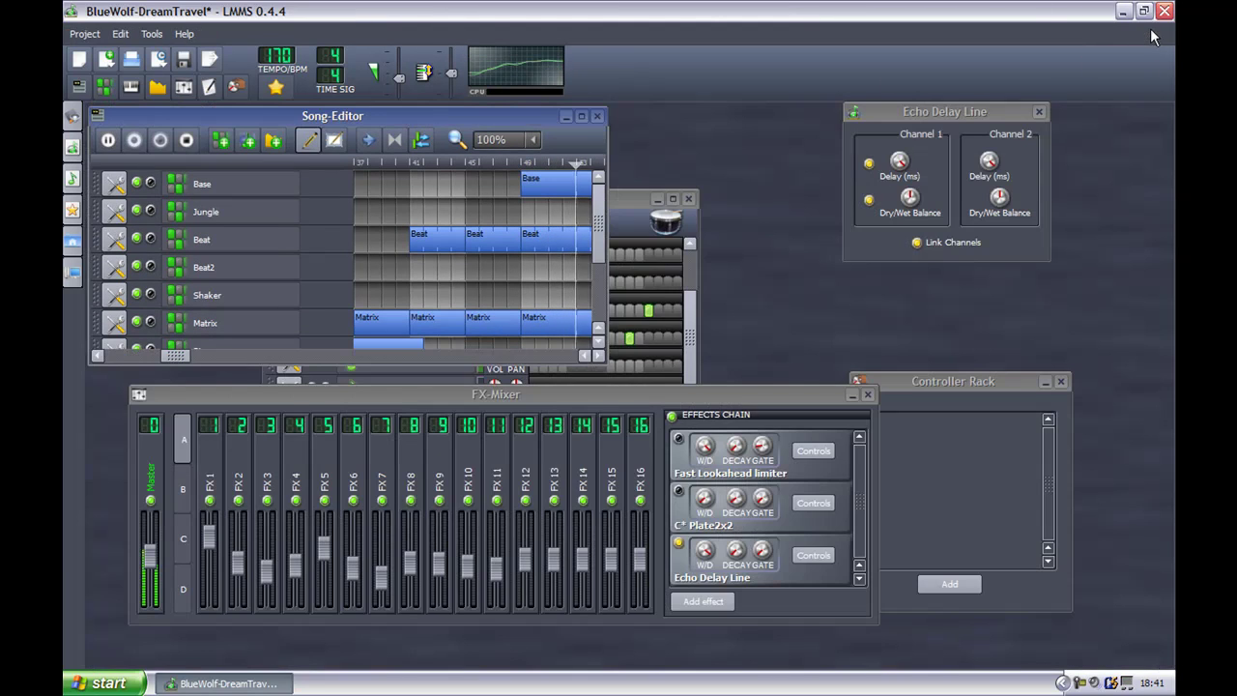
pyautogui.click(647, 199)
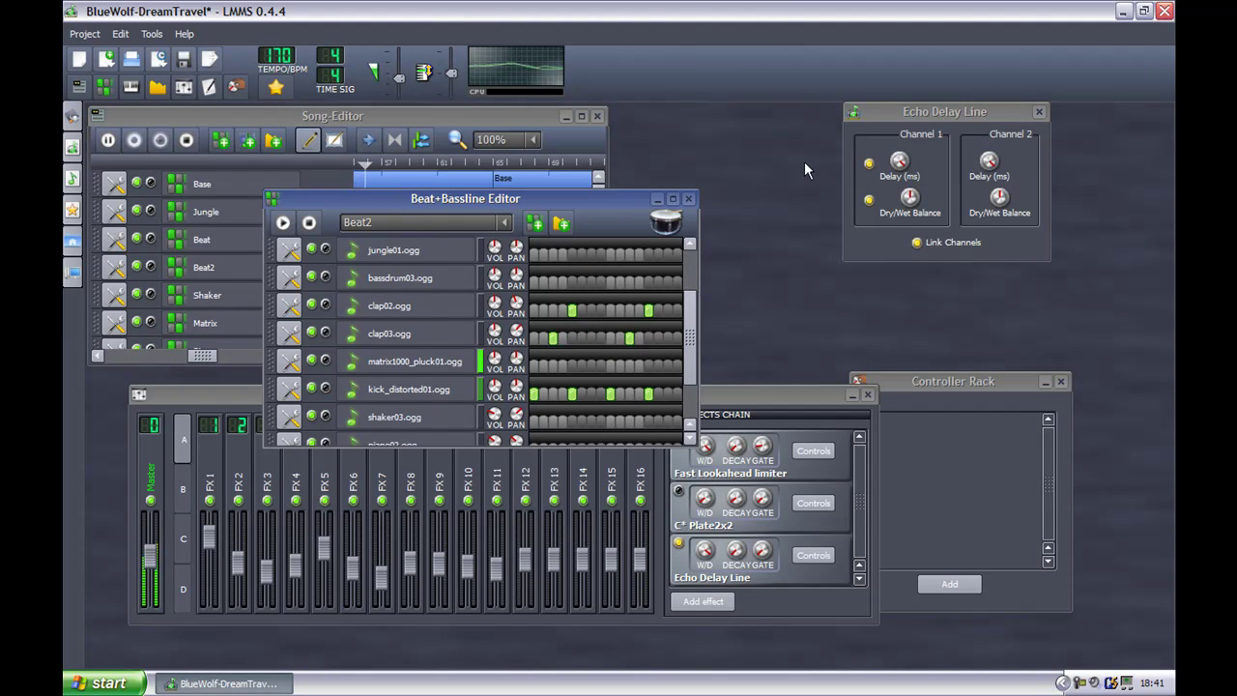
pyautogui.click(497, 115)
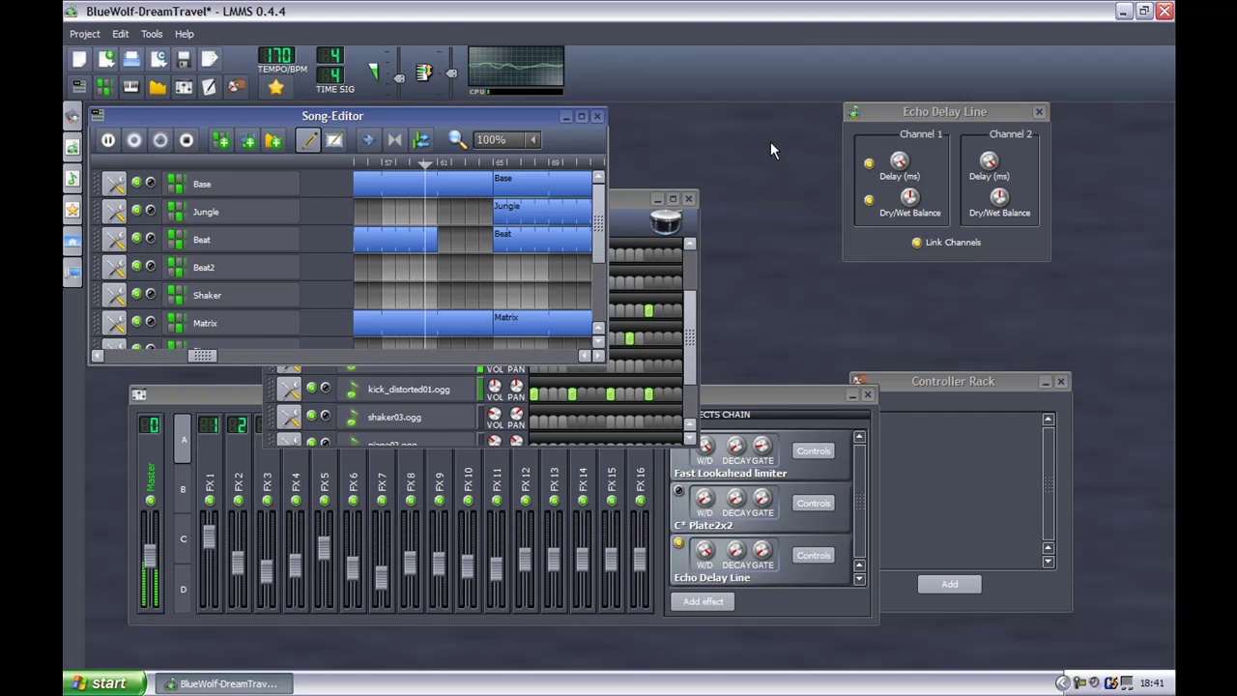
# - Check and close the empty Automation Editor, then stop song playback in the Song-Editor
pyautogui.click(185, 87)
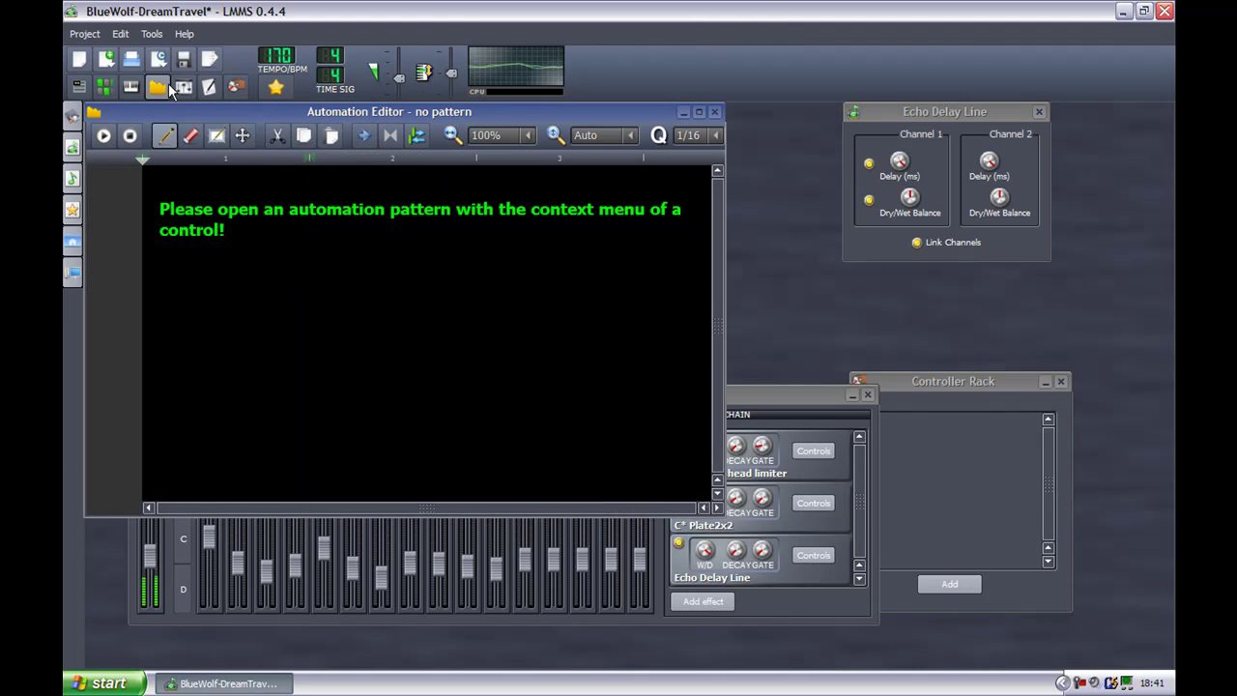
pyautogui.click(715, 111)
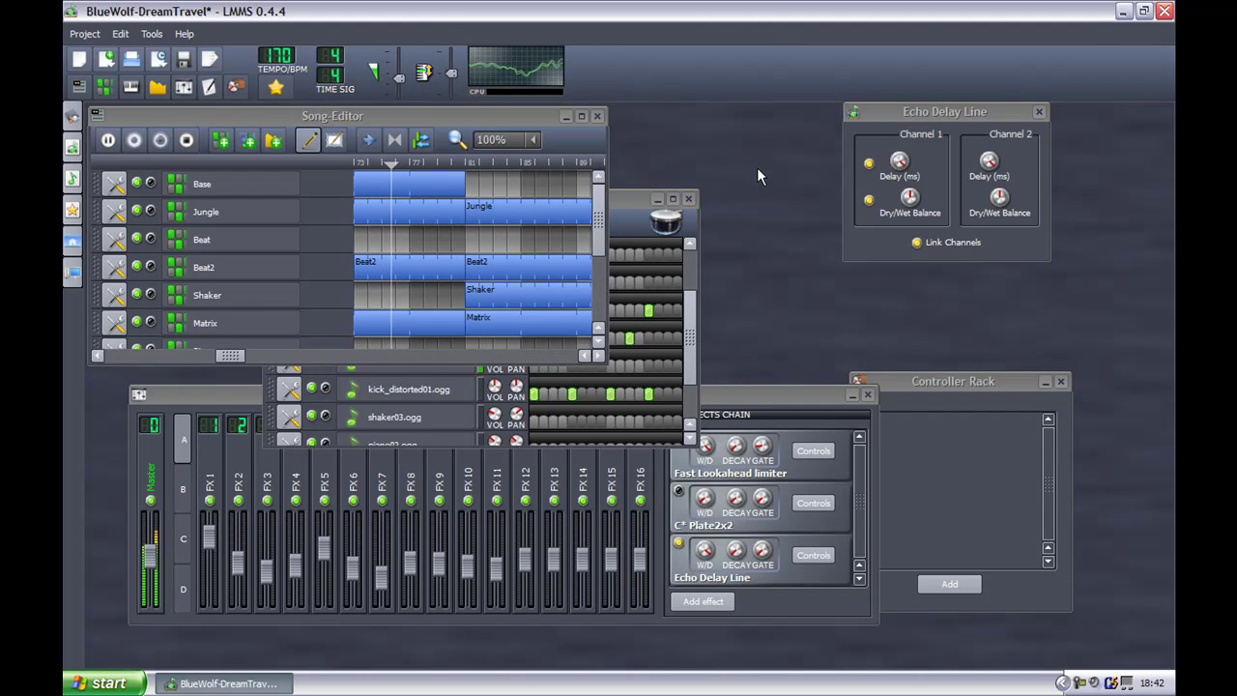
pyautogui.click(188, 141)
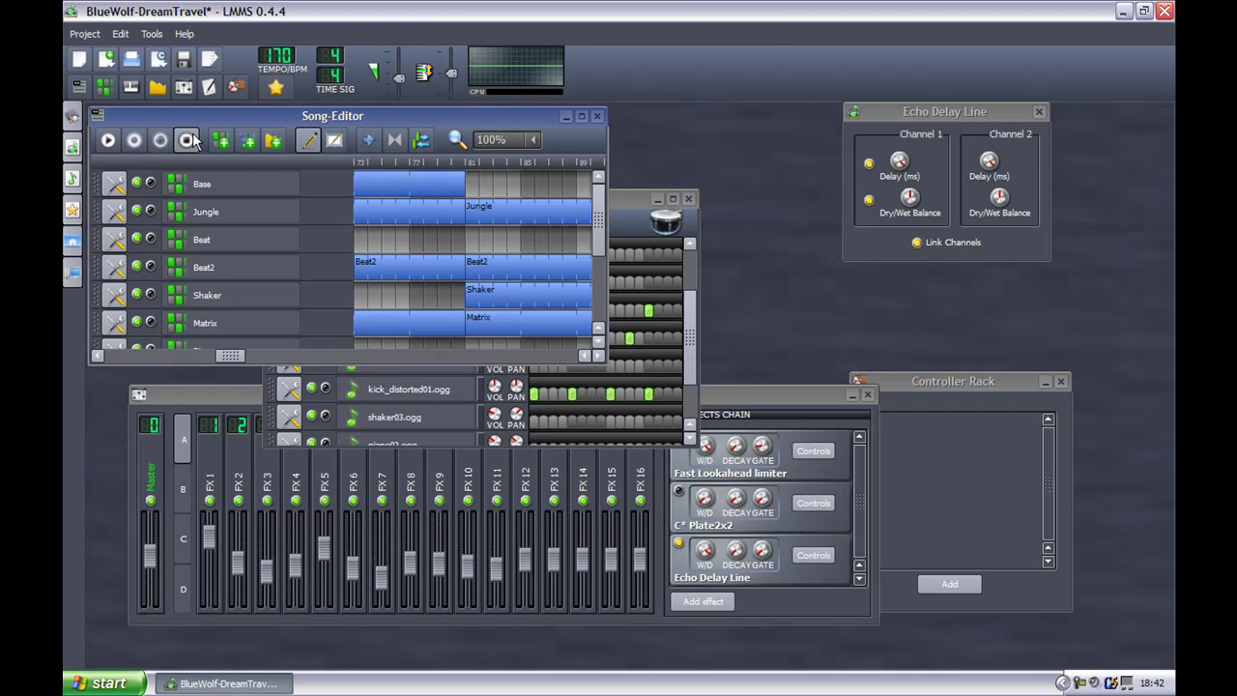